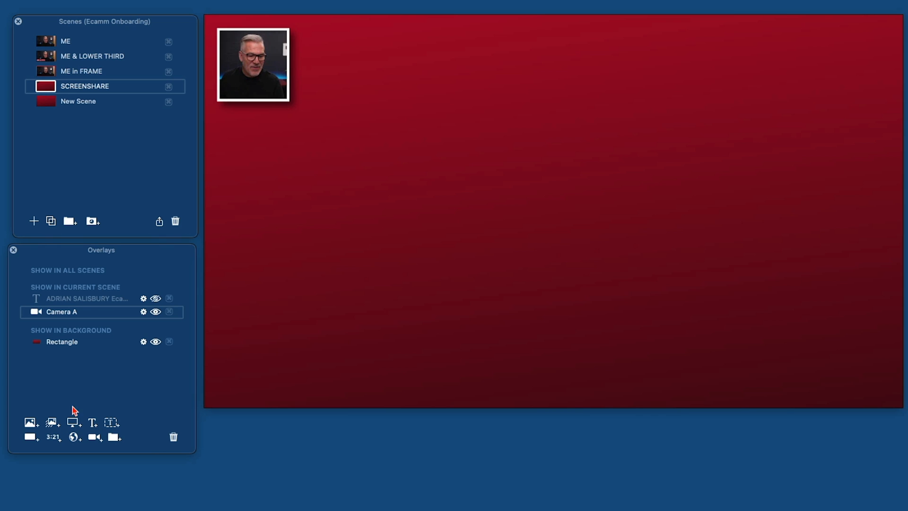
Step: Add a screen share overlay to the SCREENSHARE scene and set it to show Google Chrome's Ecamm Live Academy window
click(74, 424)
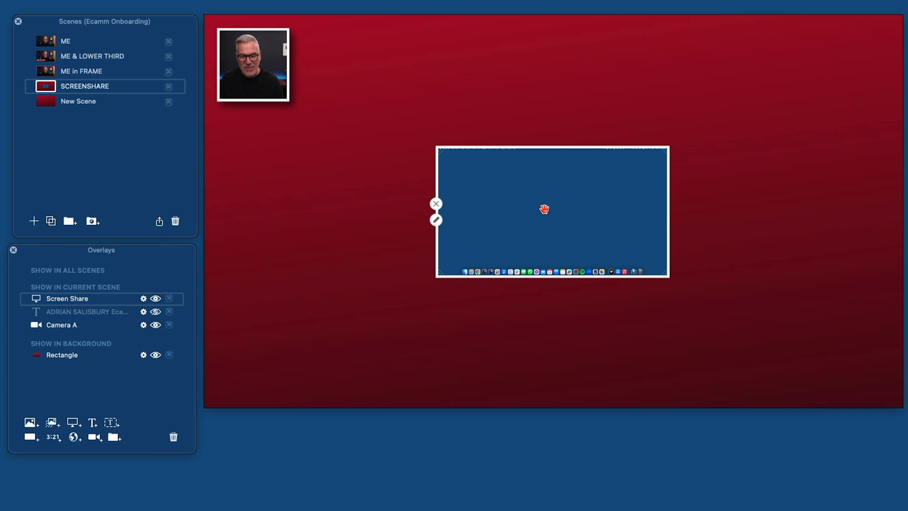
click(436, 221)
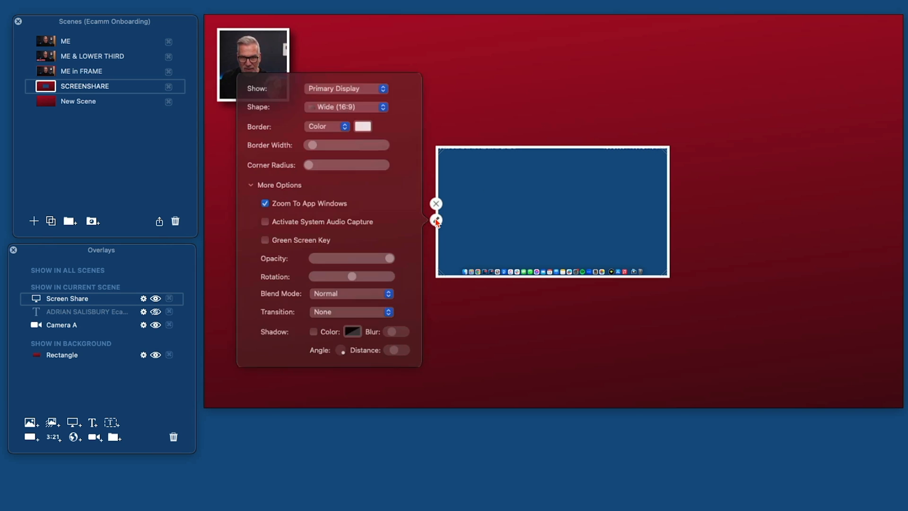
click(319, 74)
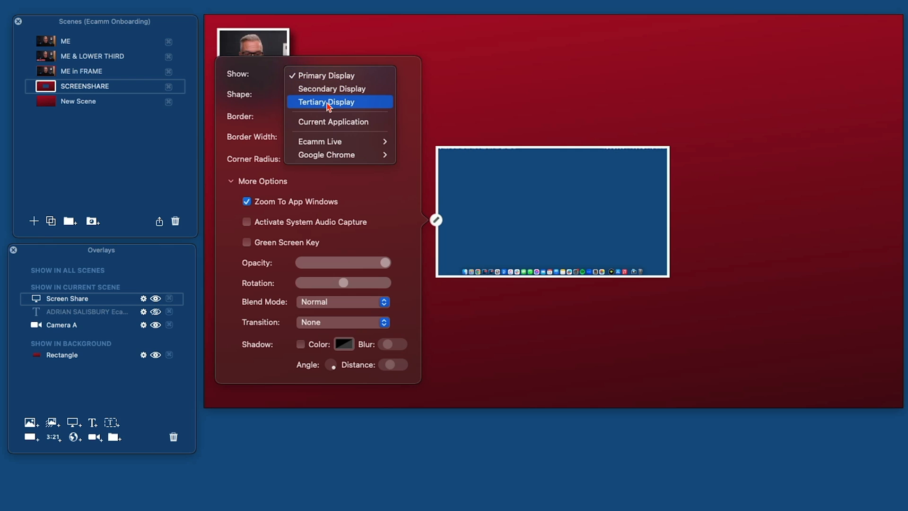
mouse_move(329, 141)
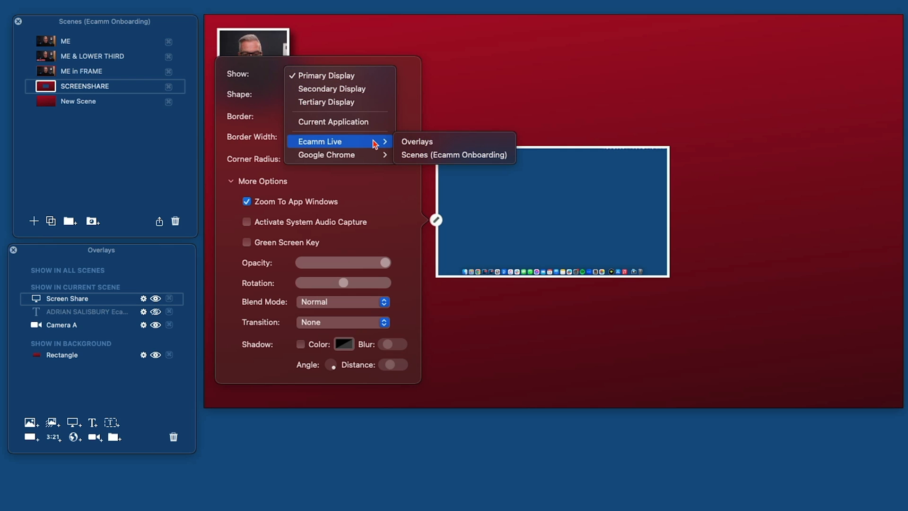
mouse_move(368, 156)
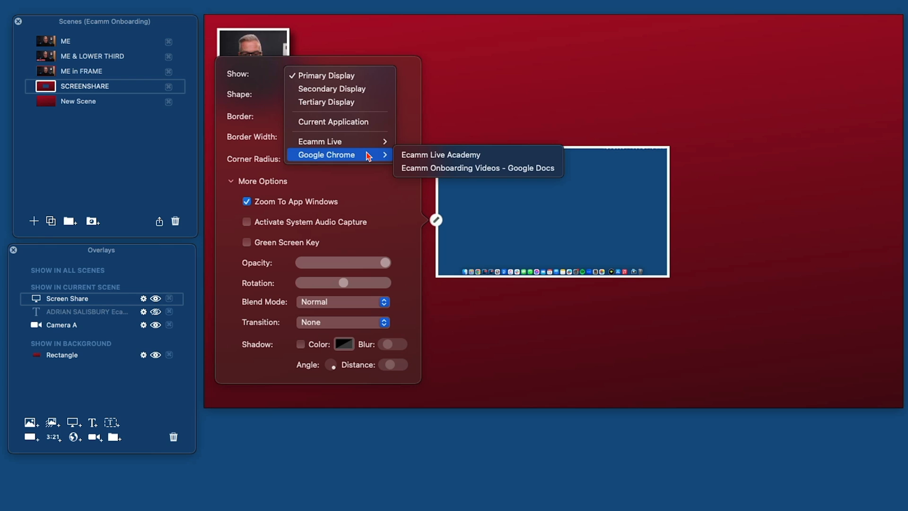
click(407, 157)
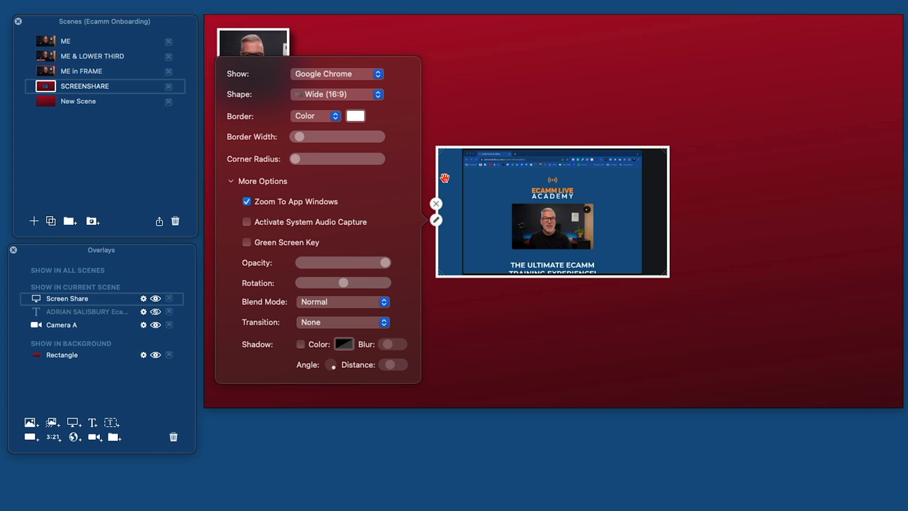
Step: Set the screen share's shape to Custom and enlarge it to fill most of the canvas beside the camera overlay
click(337, 94)
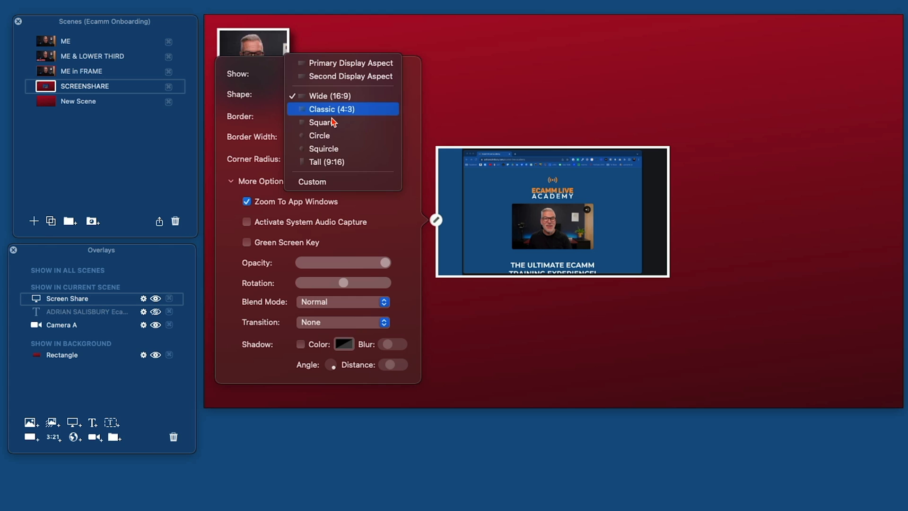
click(320, 186)
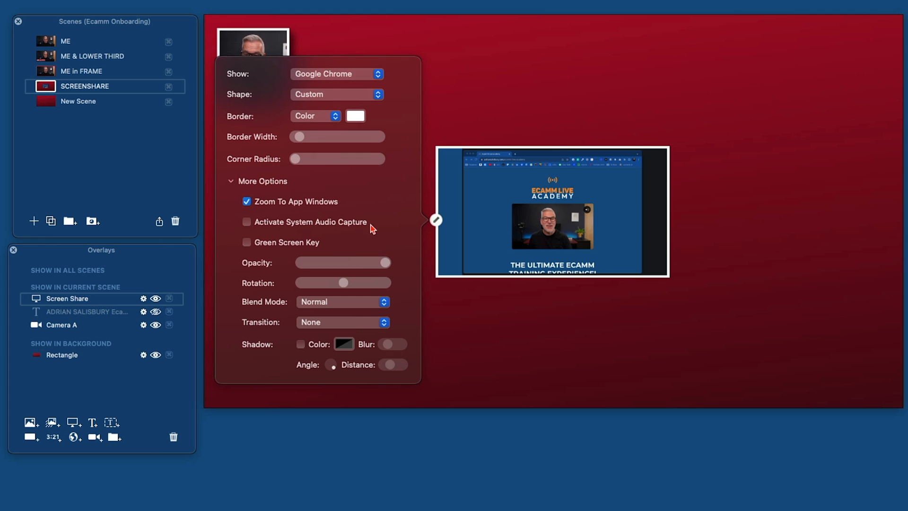
drag(670, 279, 806, 352)
drag(532, 229, 361, 152)
drag(645, 270, 893, 394)
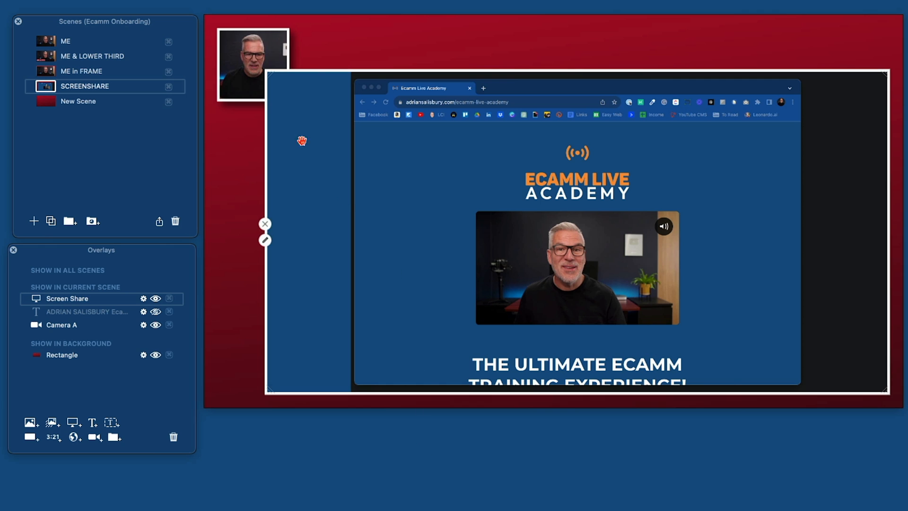
drag(272, 80, 303, 39)
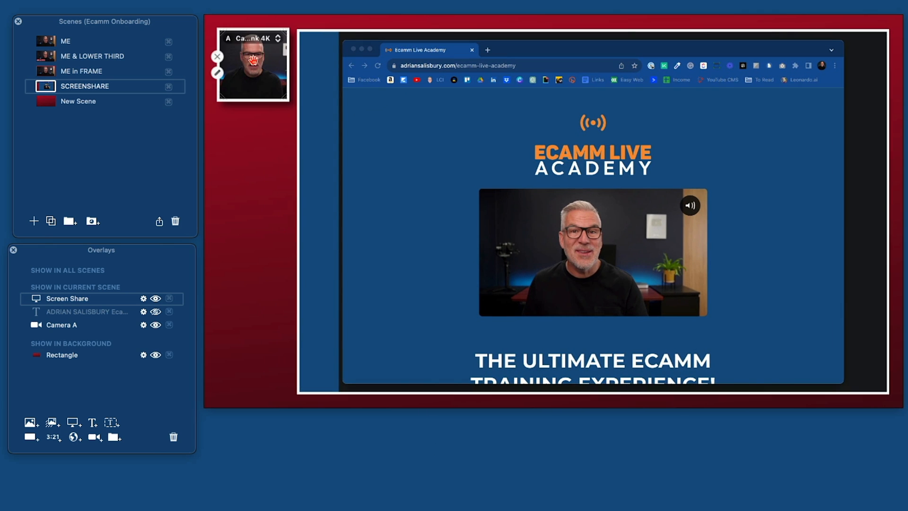
Step: Stretch the camera overlay into a larger portrait frame midway down the canvas's left side and bring it in front of the screen share
drag(268, 103, 264, 152)
drag(249, 118, 307, 235)
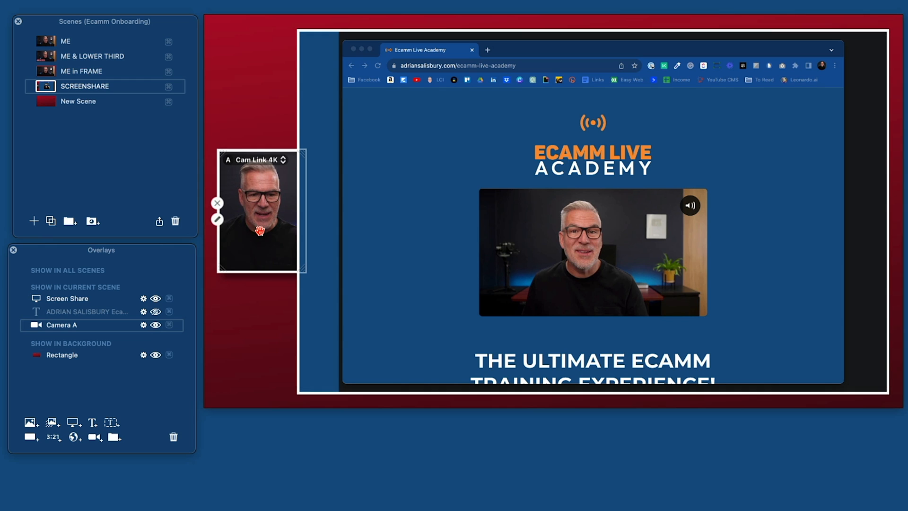
right_click(261, 230)
click(272, 322)
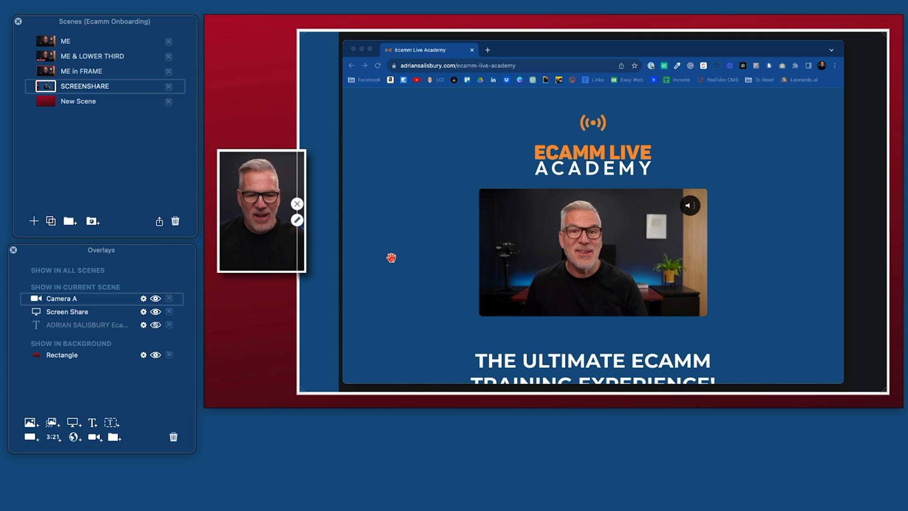
Step: Enlarge the shared Chrome window to fill the screen share frame and scroll through the page to check the view
click(520, 46)
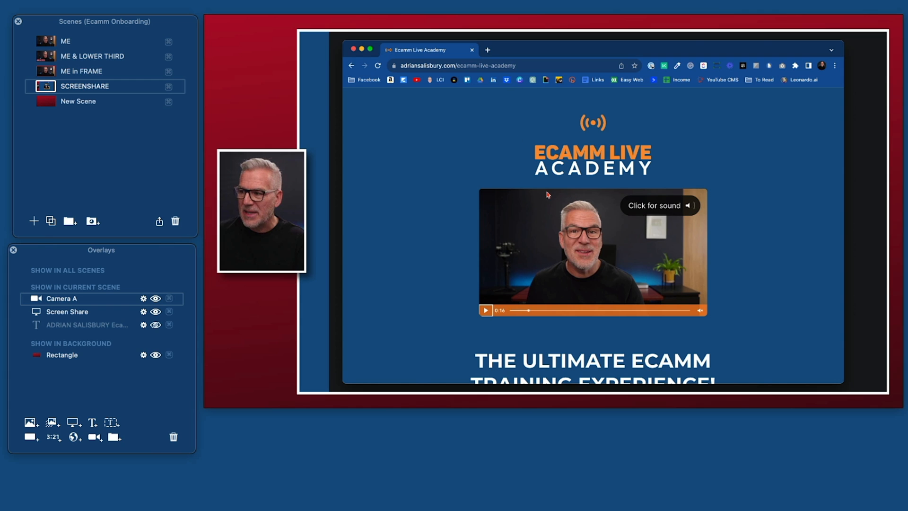
drag(843, 377, 867, 381)
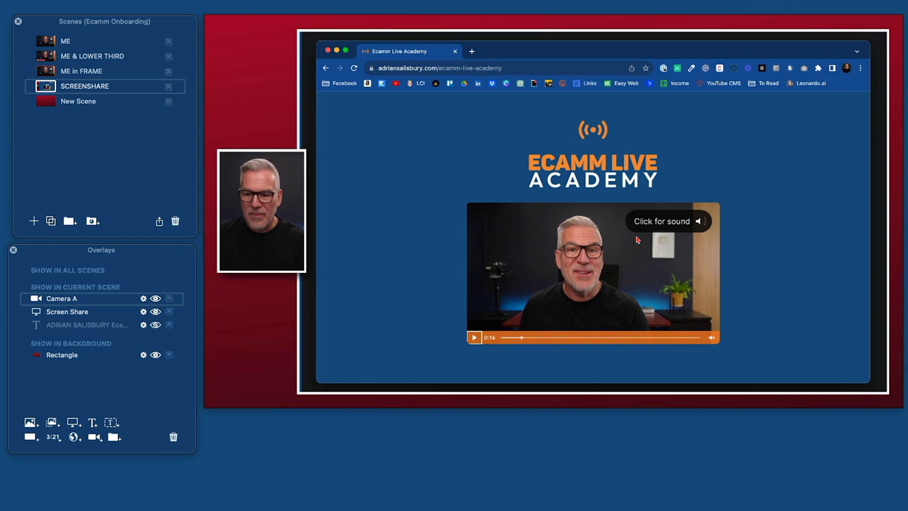
scroll(478, 271, down, 10)
scroll(479, 272, down, 2)
scroll(478, 273, up, 15)
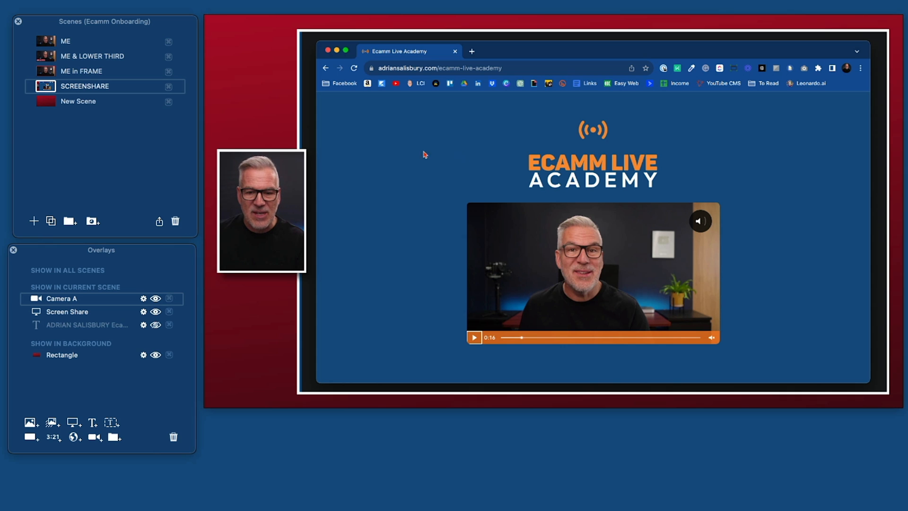
click(474, 144)
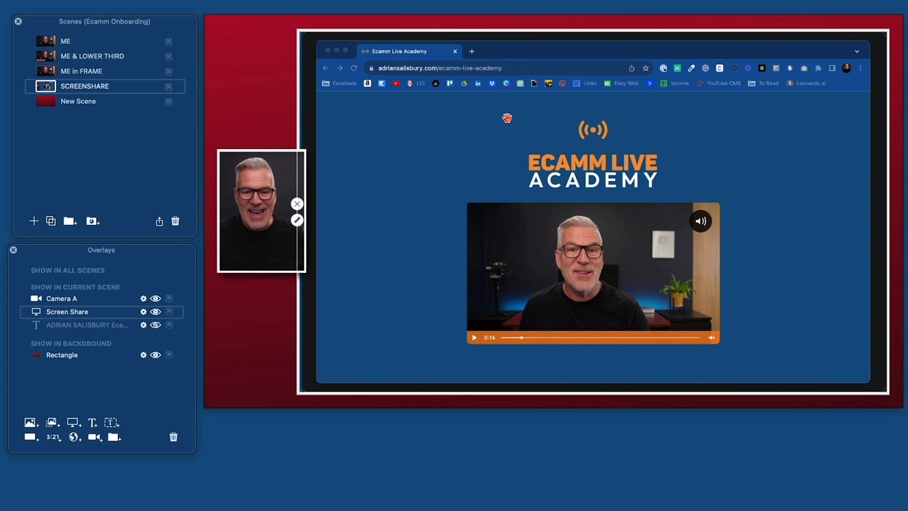
Step: Crop the screen share's edges to hide the browser toolbar and dark borders, and scroll the web page to check the crop
mouse_move(295, 34)
mouse_down()
mouse_move(332, 43)
mouse_move(300, 32)
mouse_up()
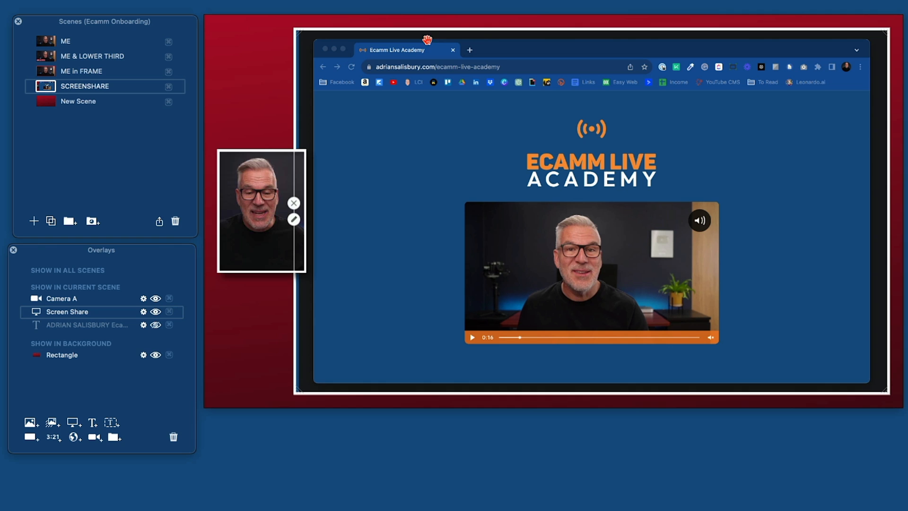
drag(499, 32, 502, 96)
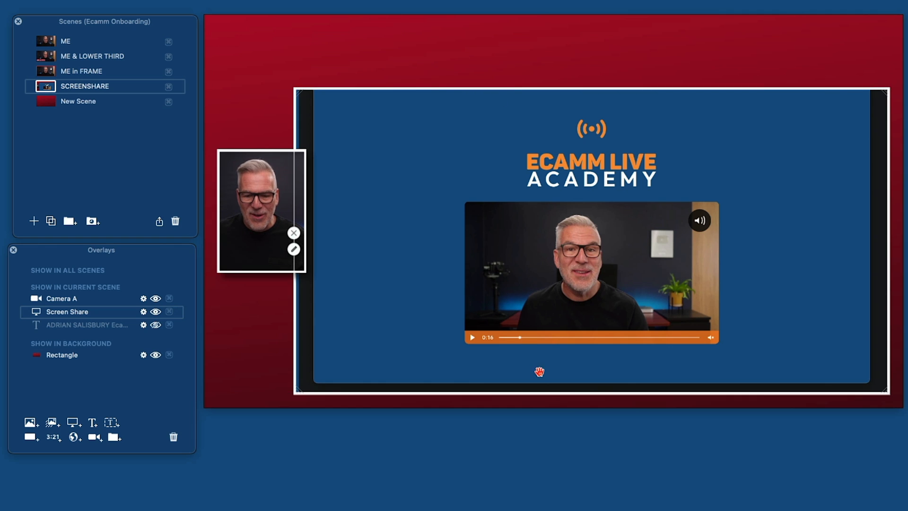
drag(544, 395, 543, 385)
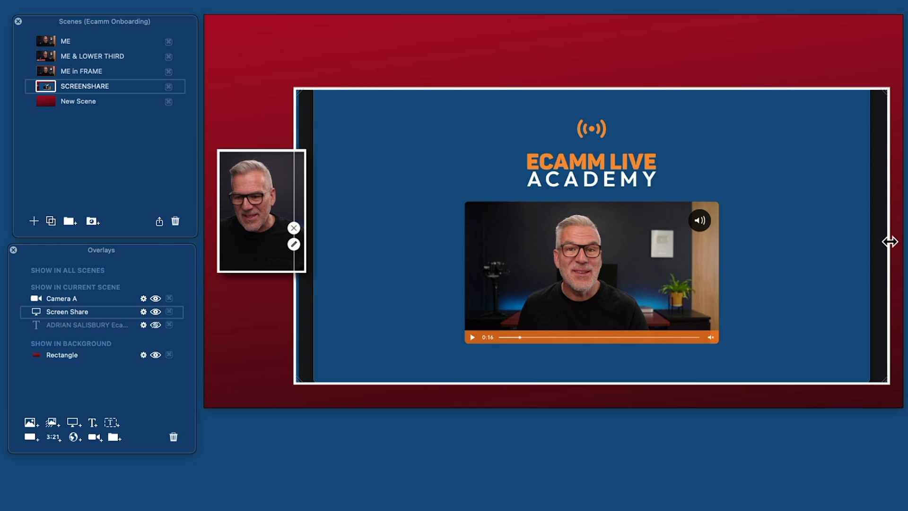
drag(890, 242, 871, 242)
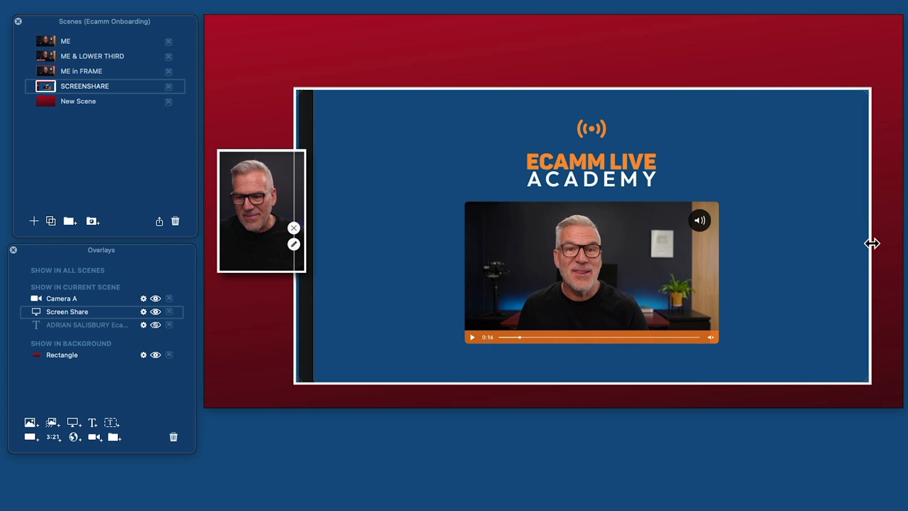
drag(298, 311, 322, 307)
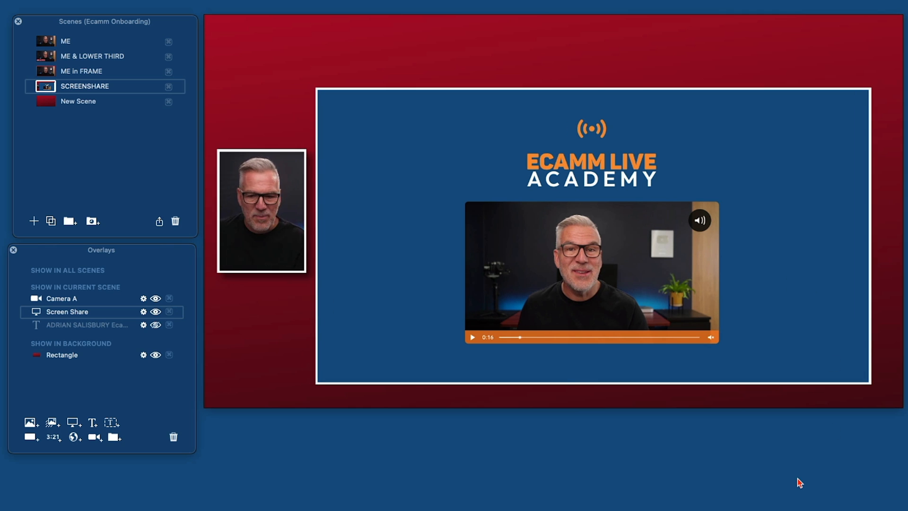
scroll(593, 236, down, 4)
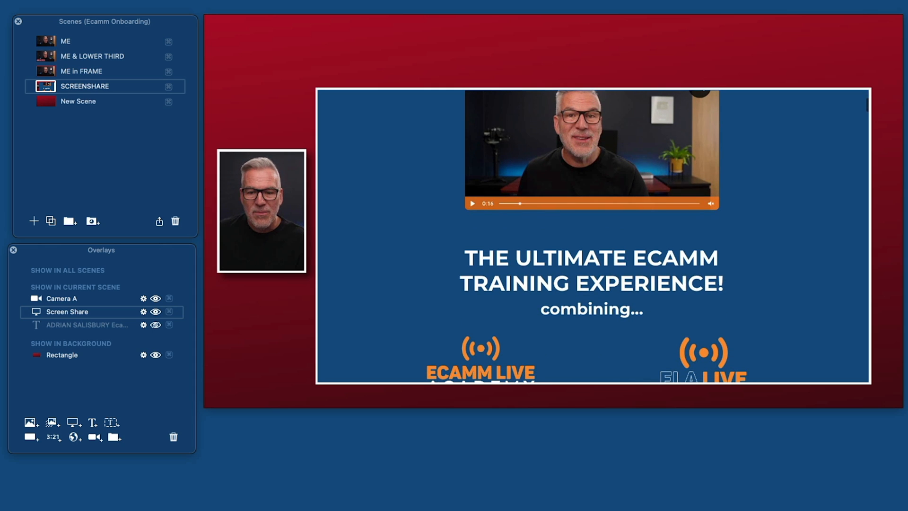
scroll(593, 235, down, 6)
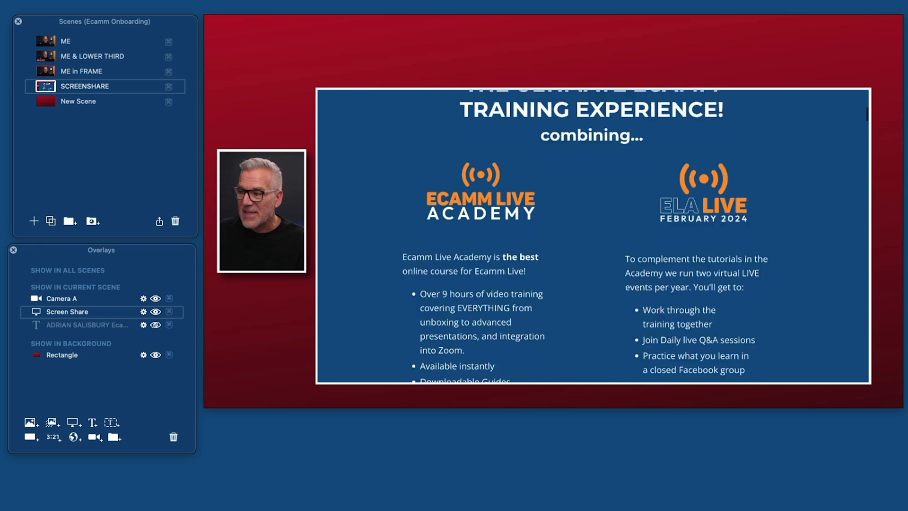
scroll(594, 236, up, 6)
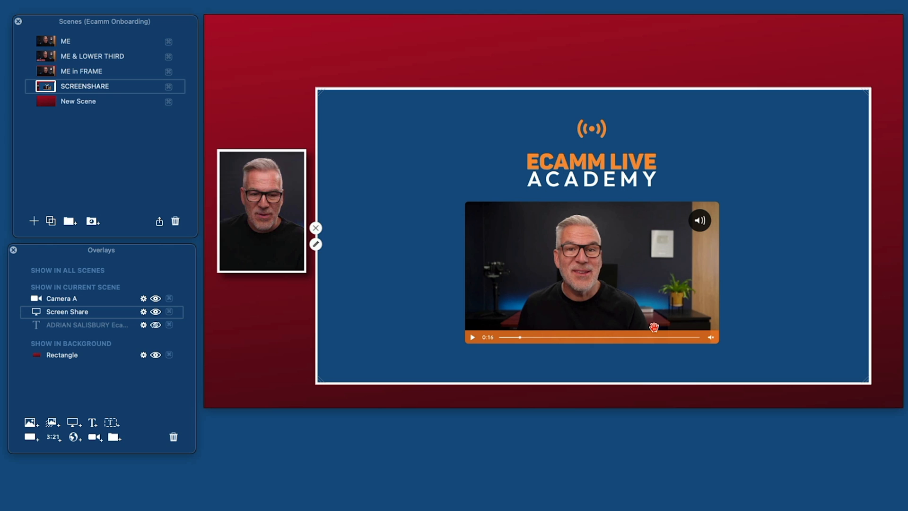
Step: Enlarge the cropped screen share across most of the canvas and place the camera overlay, shrunk, in the canvas's upper-left corner
drag(322, 98, 281, 62)
drag(374, 124, 393, 135)
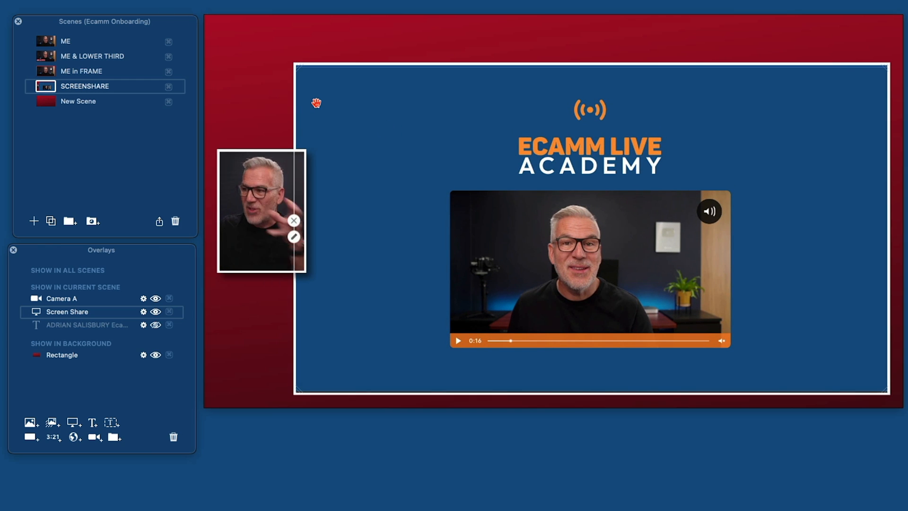
drag(297, 67, 233, 36)
drag(289, 173, 286, 63)
drag(229, 392, 250, 381)
drag(300, 302, 300, 316)
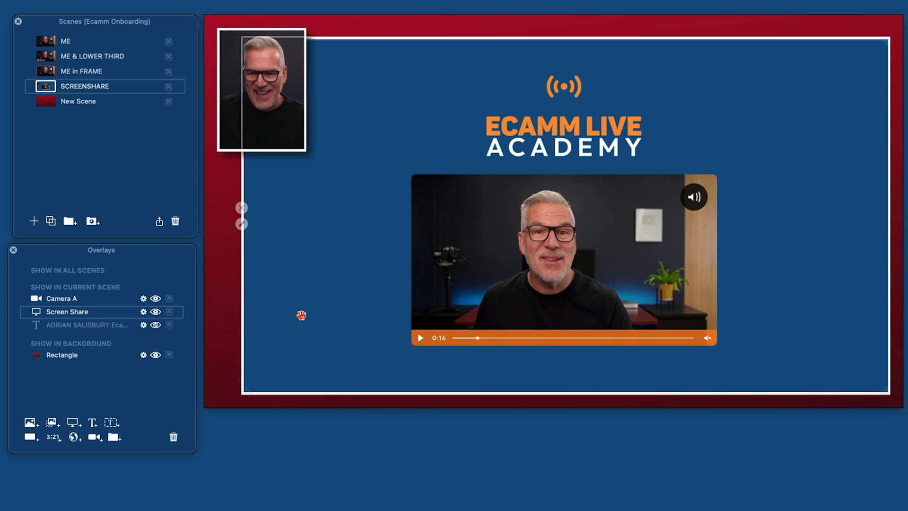
drag(306, 151, 287, 118)
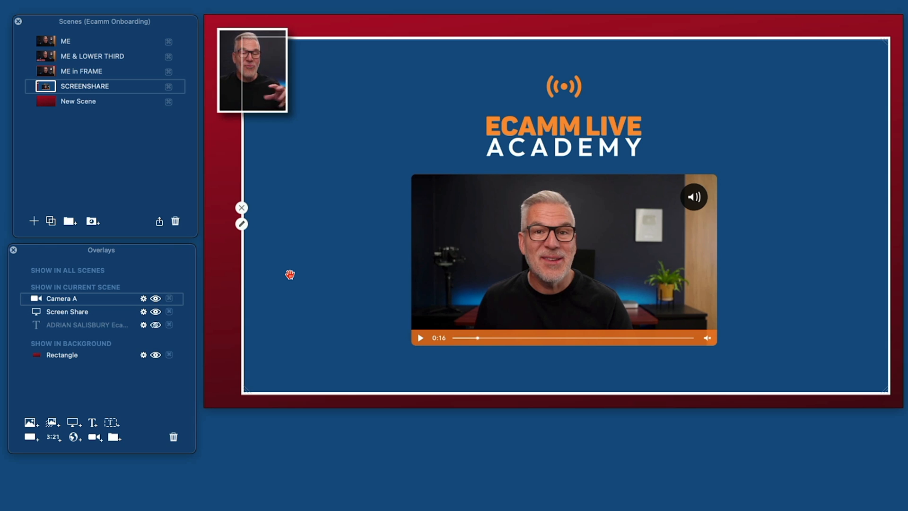
Step: Preview the switch from ME in FRAME to SCREENSHARE and review the camera overlay's transition options, leaving None selected
click(47, 72)
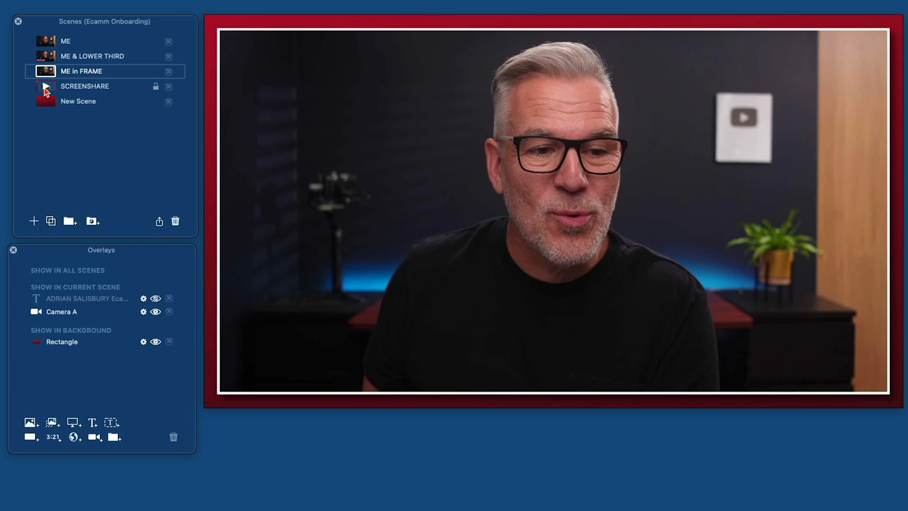
click(46, 89)
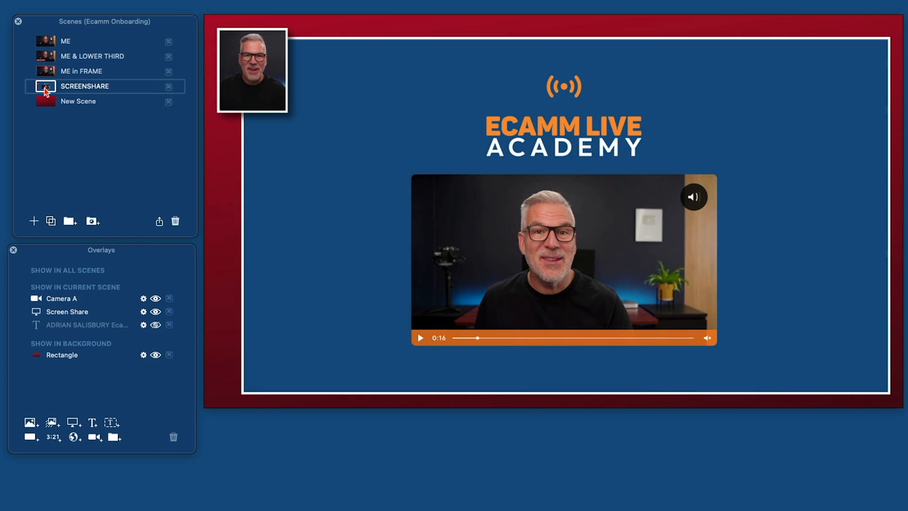
mouse_move(248, 78)
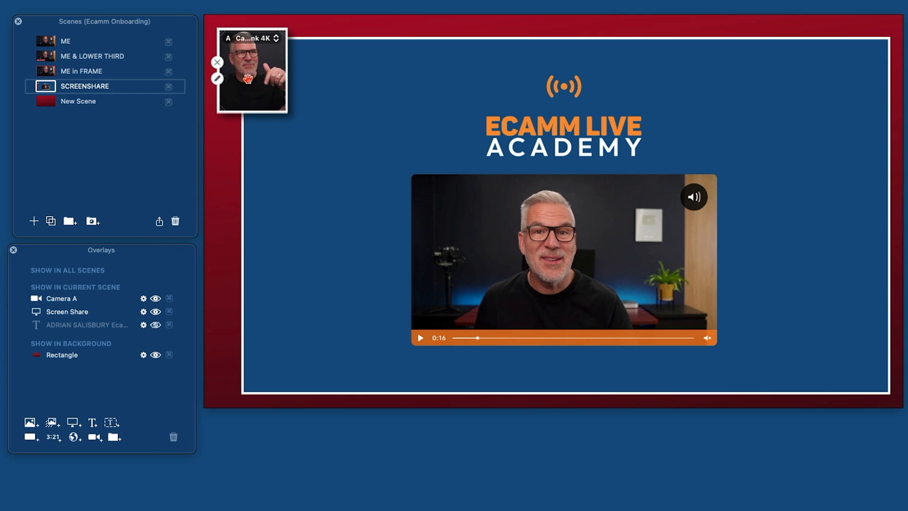
click(218, 79)
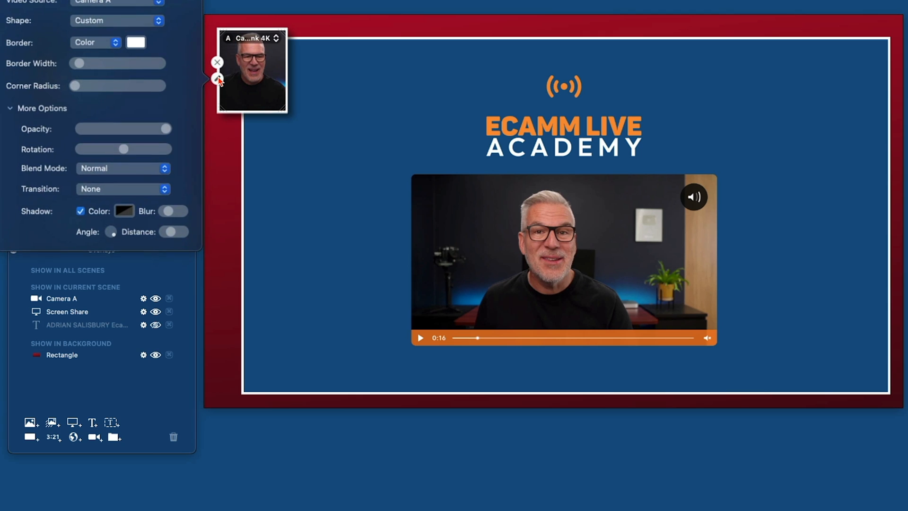
click(110, 190)
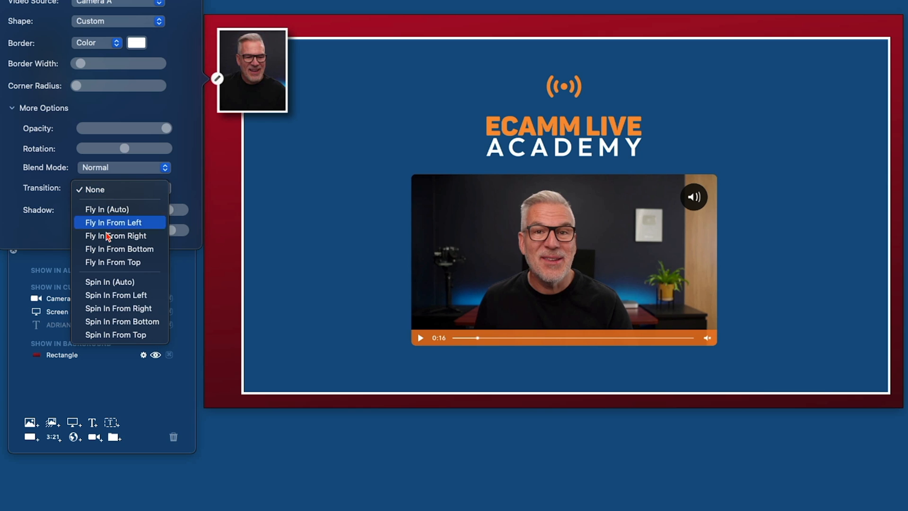
click(296, 225)
Step: Switch to the ME in FRAME scene and back to SCREENSHARE to preview the camera's scene transition
click(46, 71)
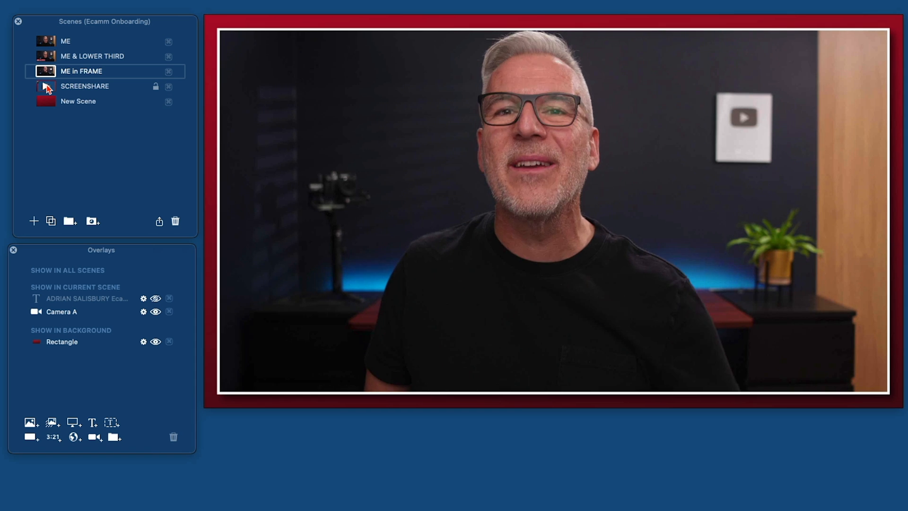
click(49, 89)
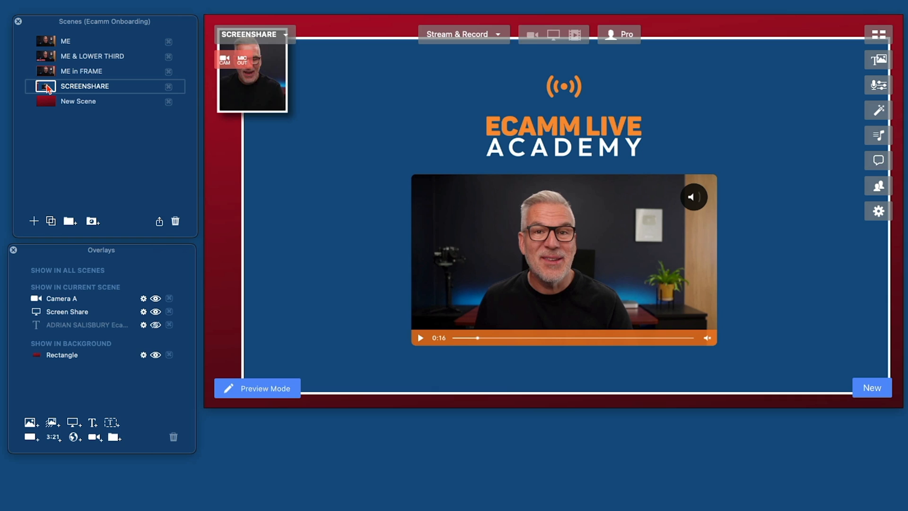
mouse_move(254, 103)
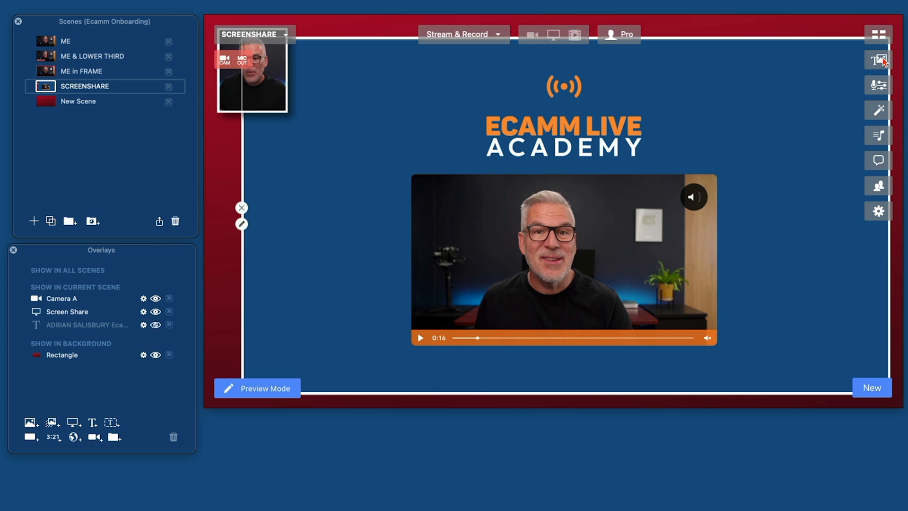
Step: Enable Zoom & Pan for Camera A in the SCREENSHARE scene and zoom in closer on the presenter's face
click(878, 112)
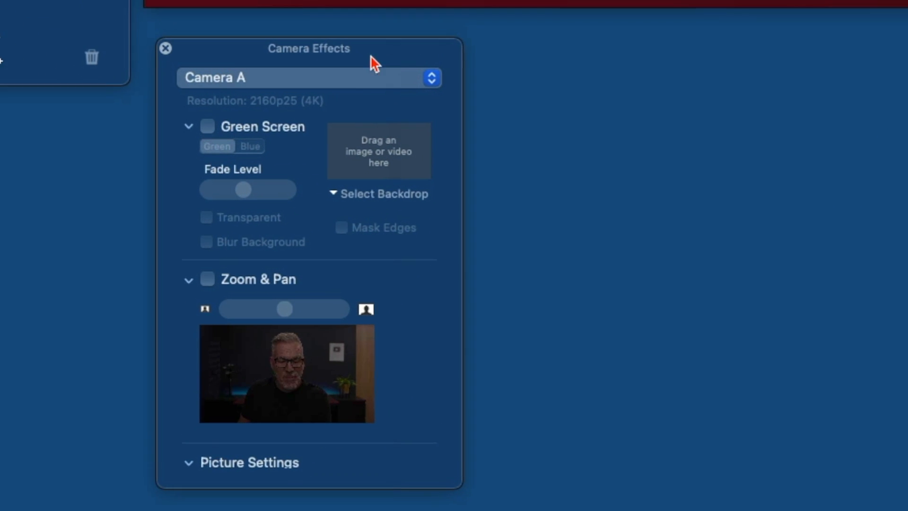
scroll(380, 289, down, 3)
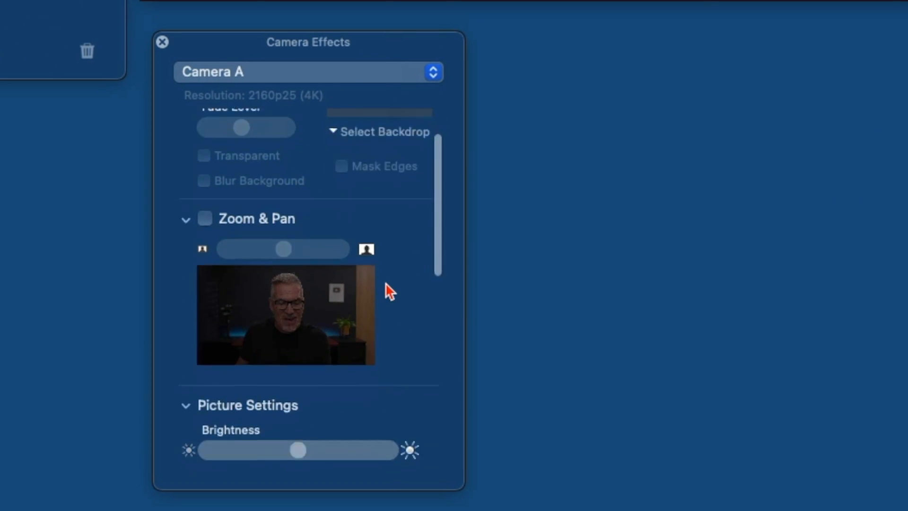
click(208, 211)
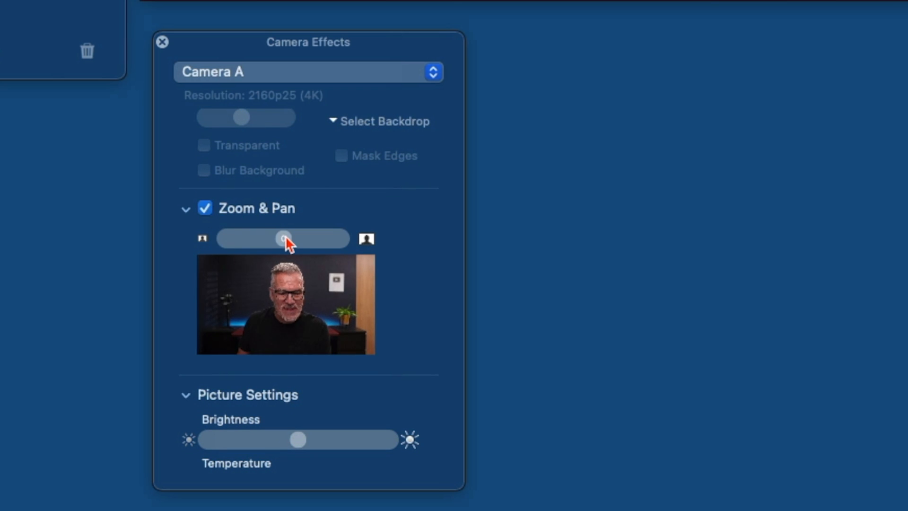
drag(287, 236, 328, 239)
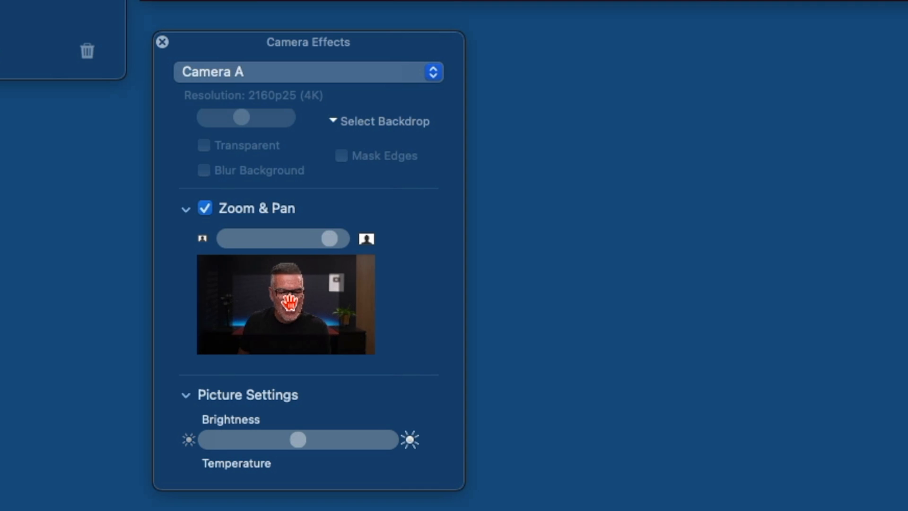
scroll(289, 297, up, 2)
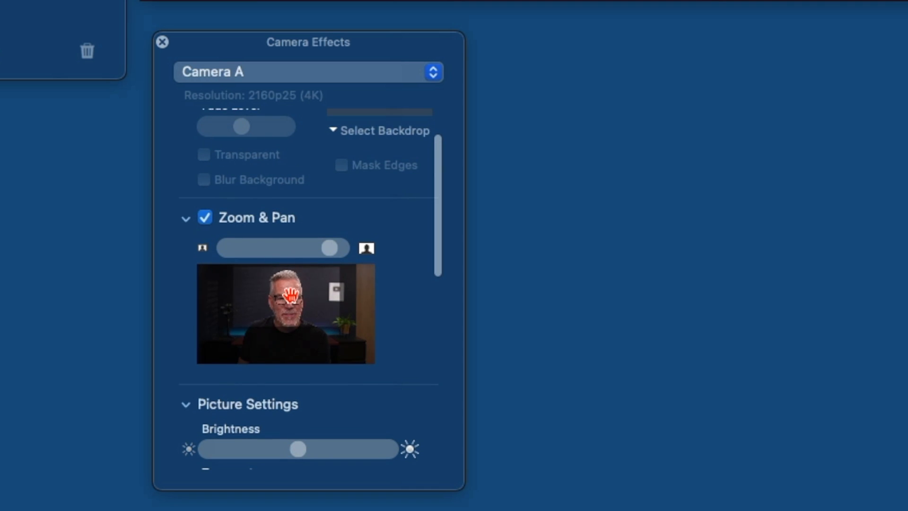
drag(328, 248, 316, 246)
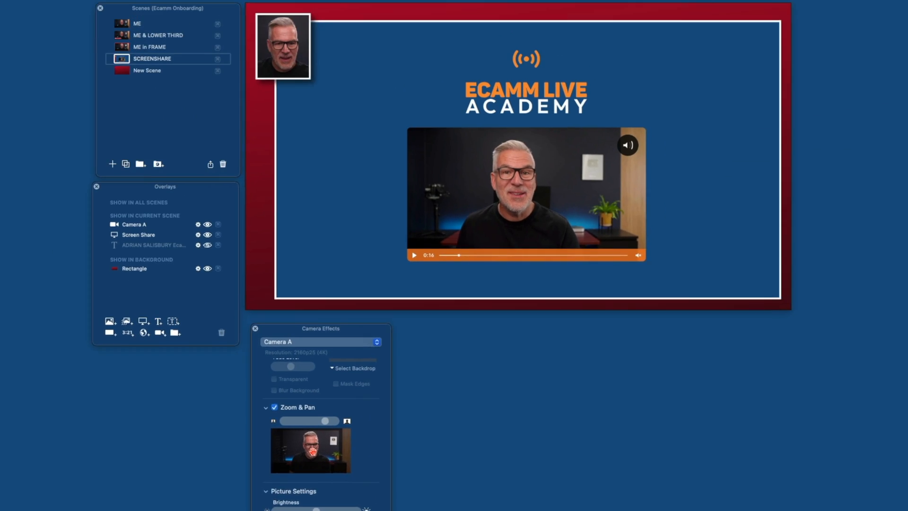
Step: Preview the switch from ME in FRAME to SCREENSHARE with the zoomed camera, and scroll the shared web page
click(119, 48)
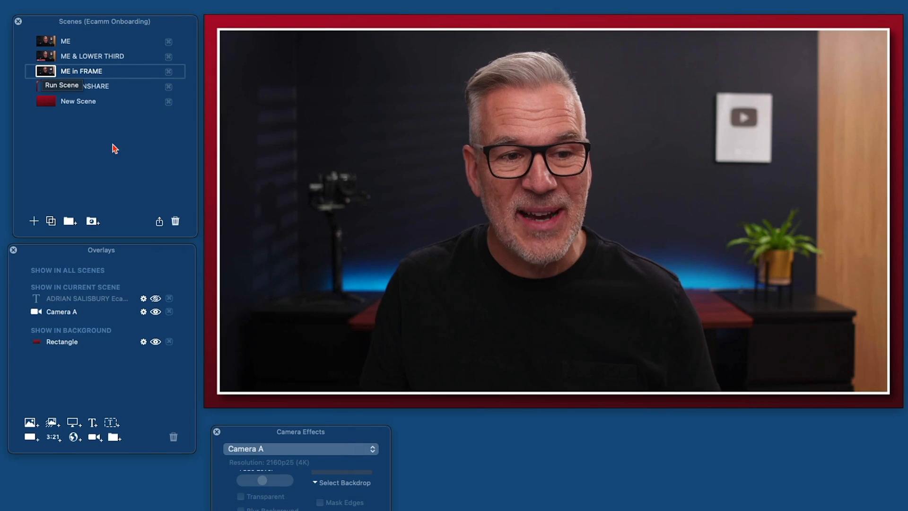
click(45, 88)
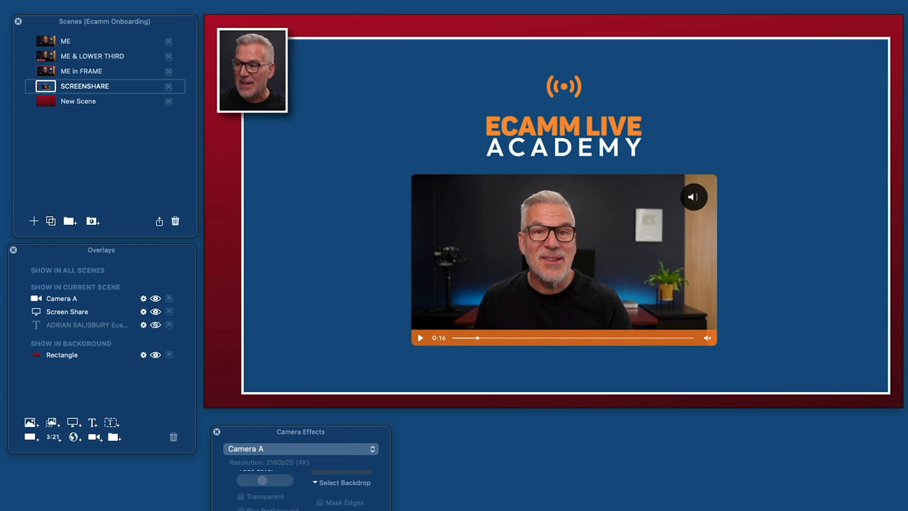
scroll(565, 215, down, 15)
scroll(566, 215, up, 15)
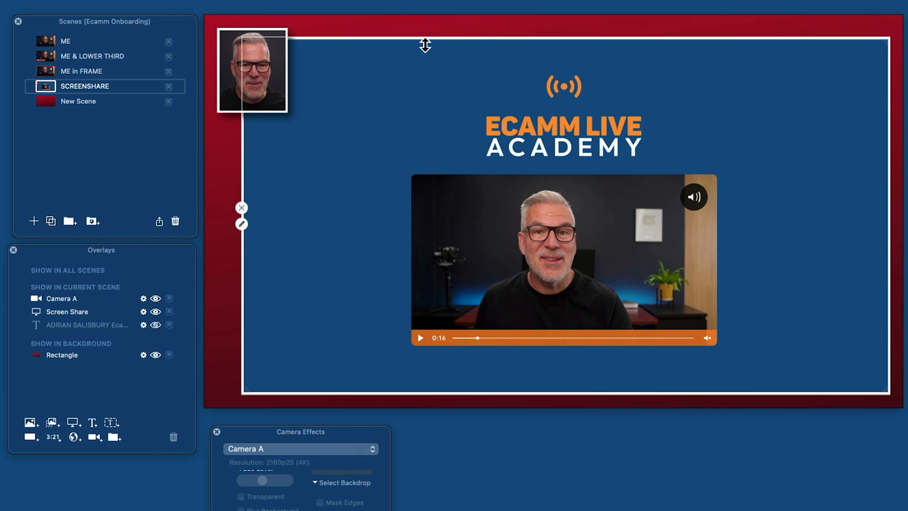
Step: Lower the screen share overlay's top edge slightly and extend its left edge slightly outward
drag(425, 43, 425, 52)
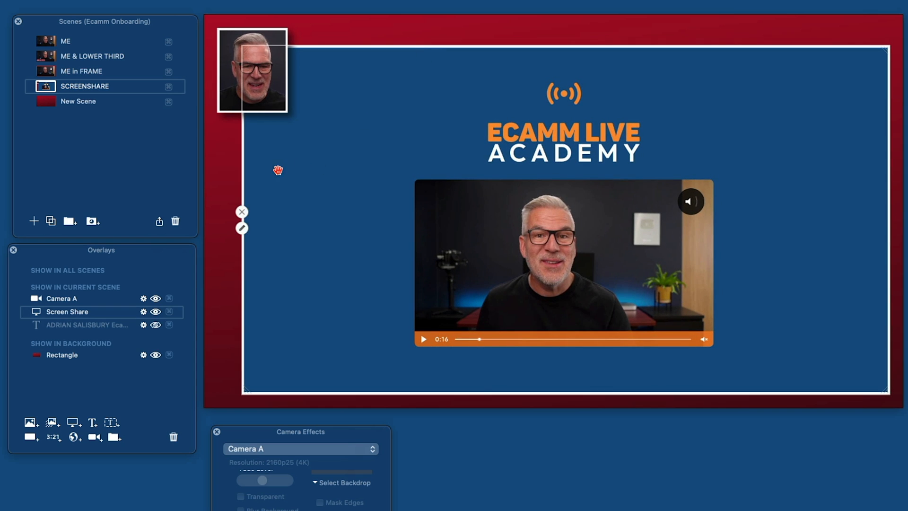
drag(245, 171, 239, 171)
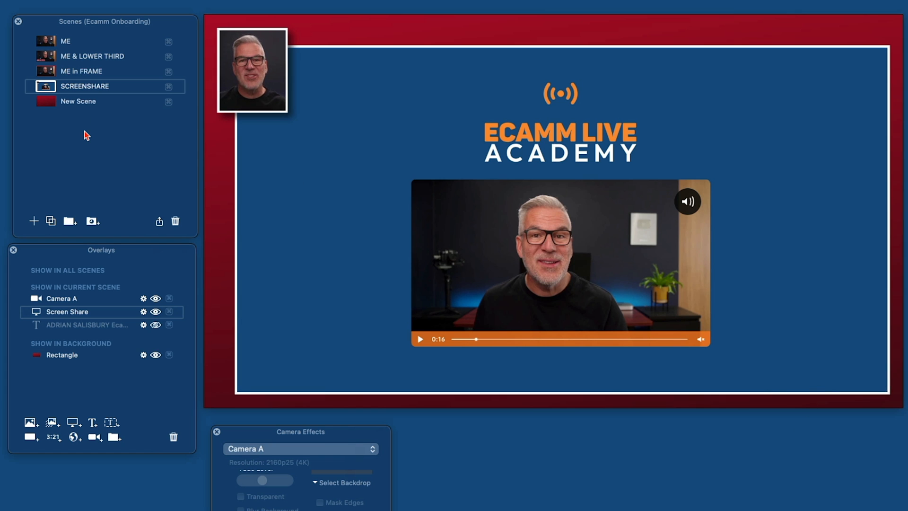
Step: Switch to the ME in FRAME scene and duplicate it
click(48, 72)
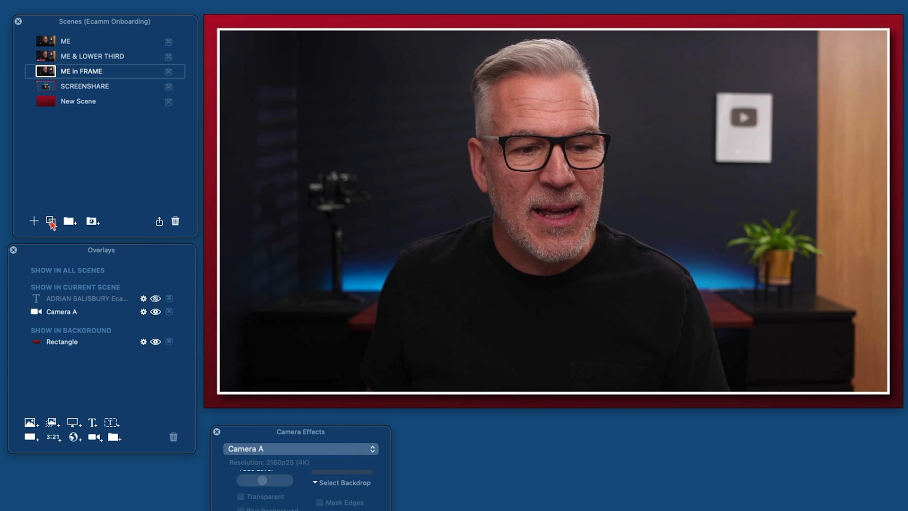
click(51, 221)
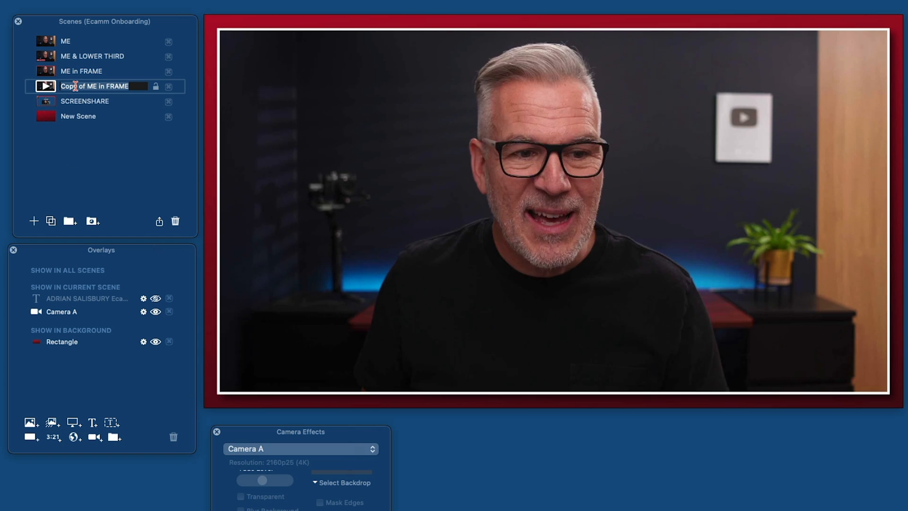
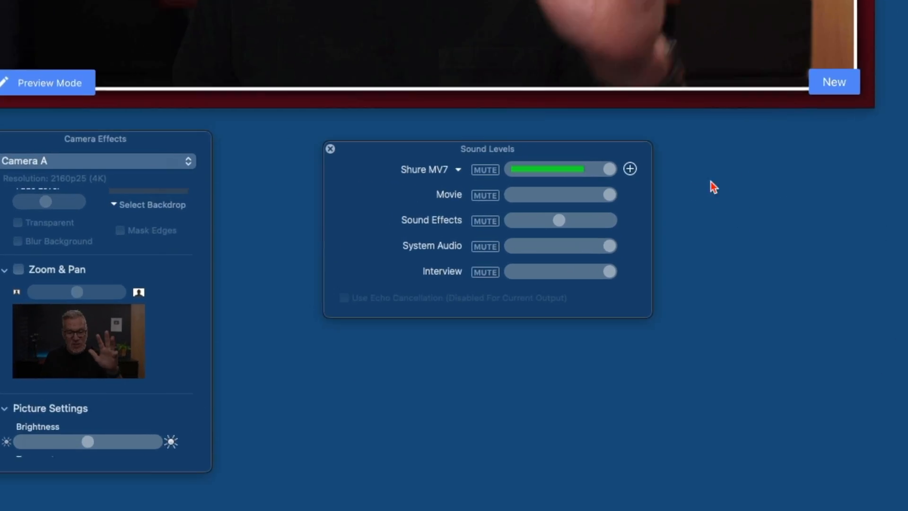
Step: Mute the Interview audio in the ME in FRAME scene and the Shure MV7 microphone in the GUEST 1 in FRAME scene
click(477, 259)
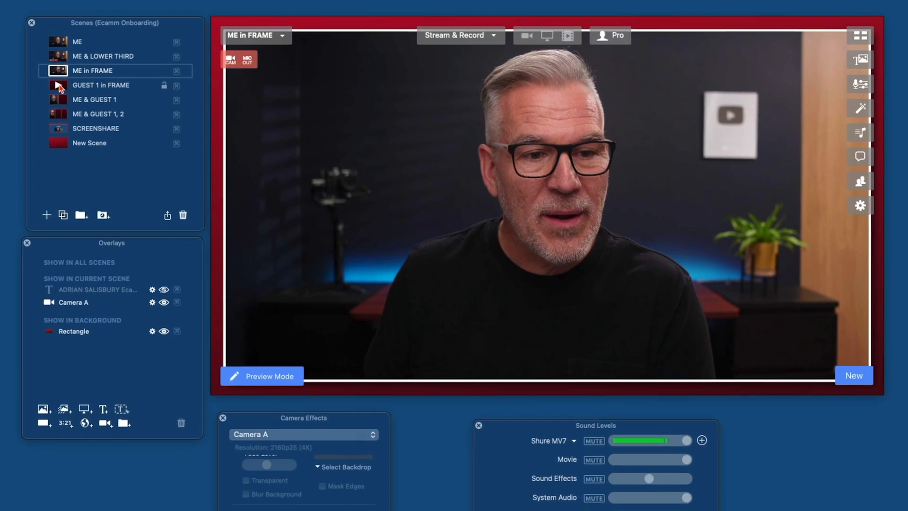
click(89, 53)
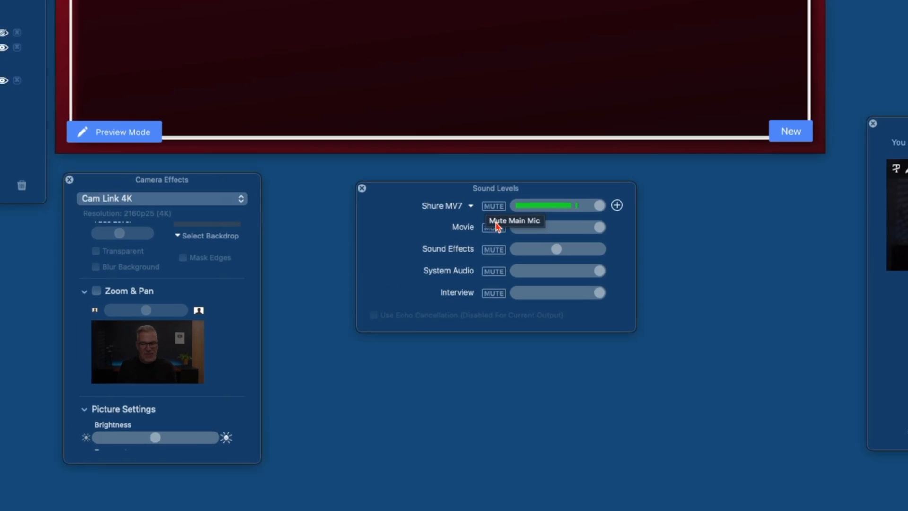
click(494, 207)
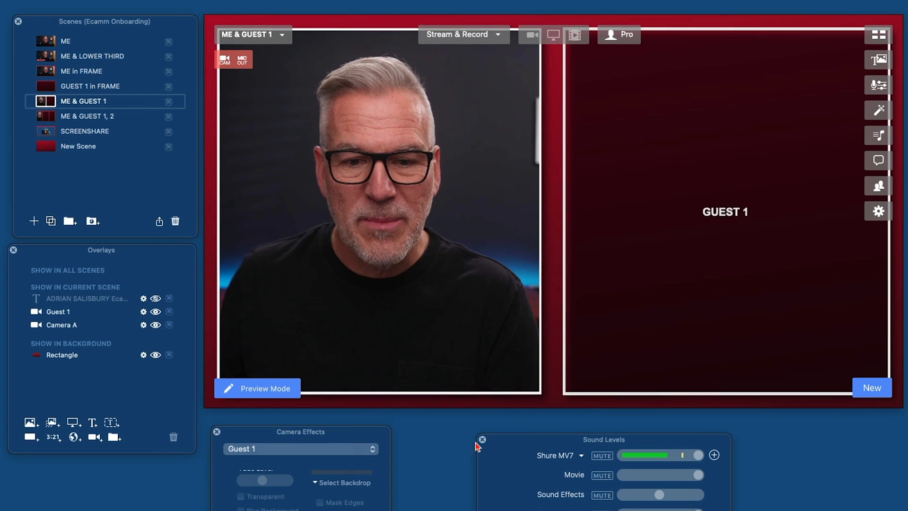
Step: Switch between GUEST 1 in FRAME and ME in FRAME to check microphone muting, and run through every scene from ME to SCREENSHARE
click(44, 87)
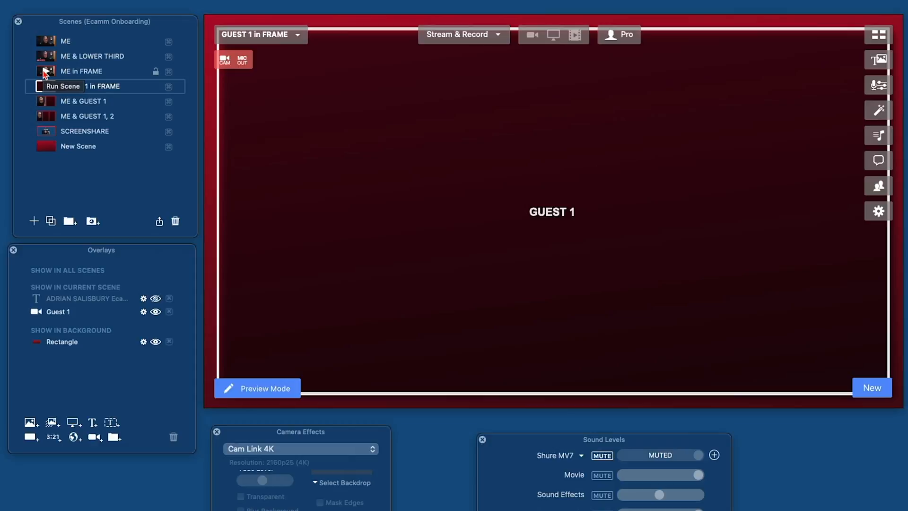
click(44, 71)
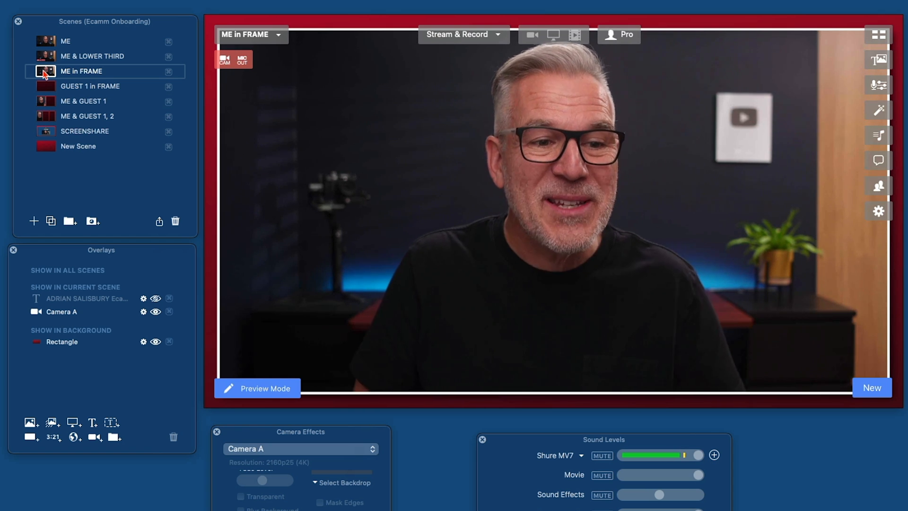
click(46, 41)
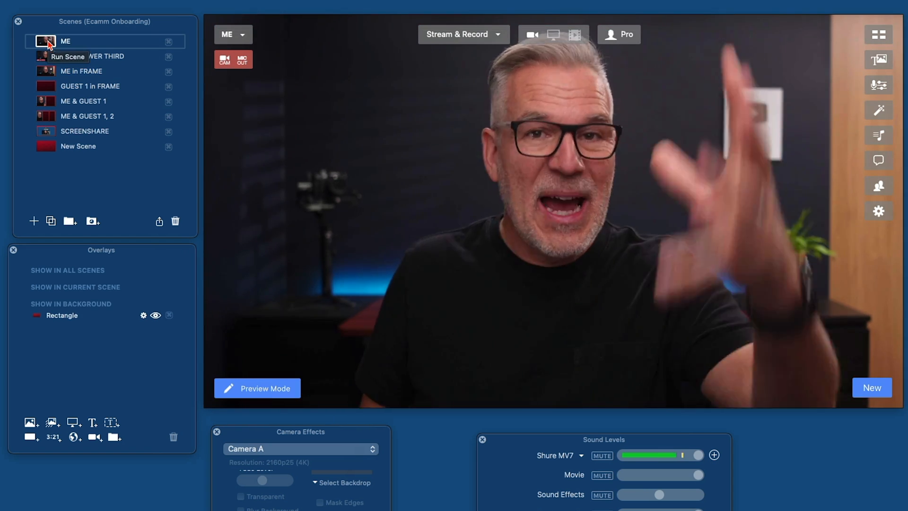
click(45, 57)
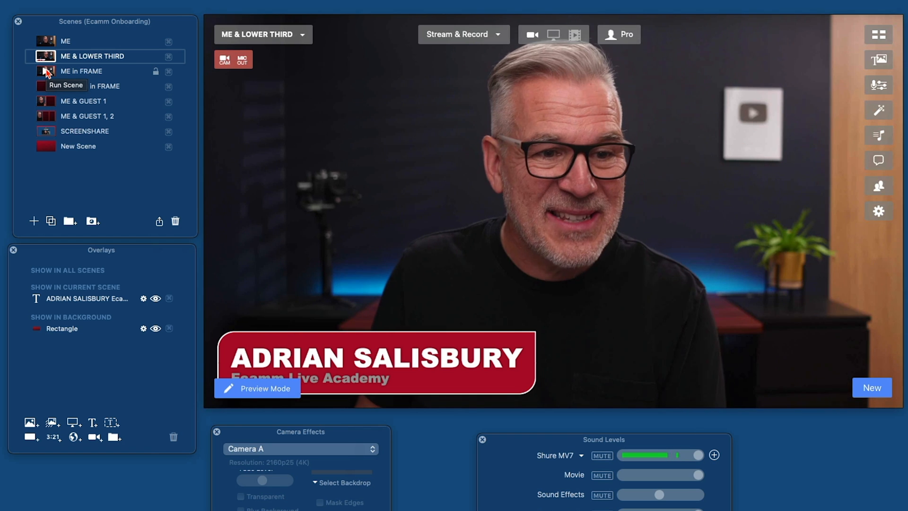
click(46, 70)
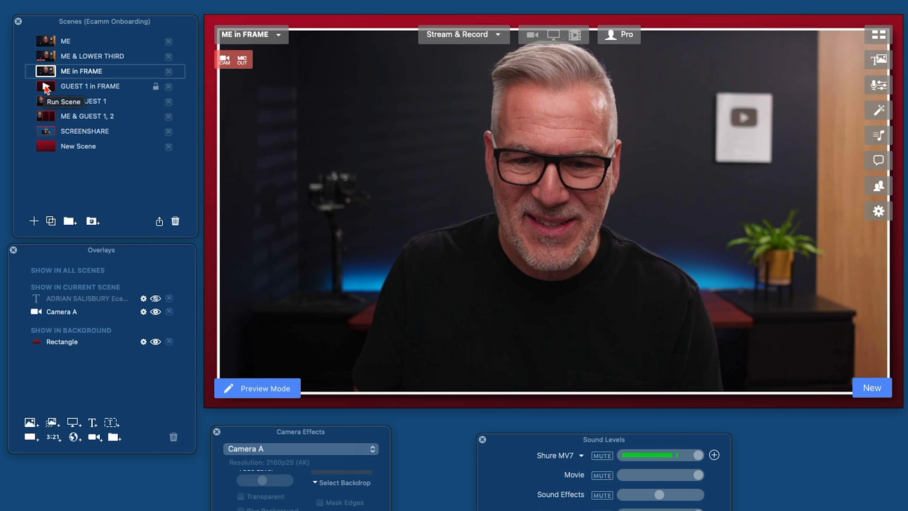
click(46, 87)
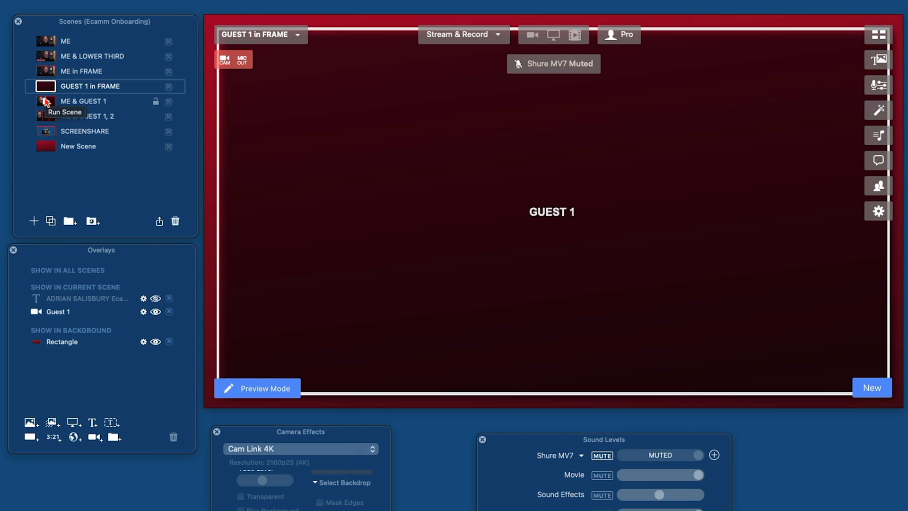
click(46, 101)
click(46, 117)
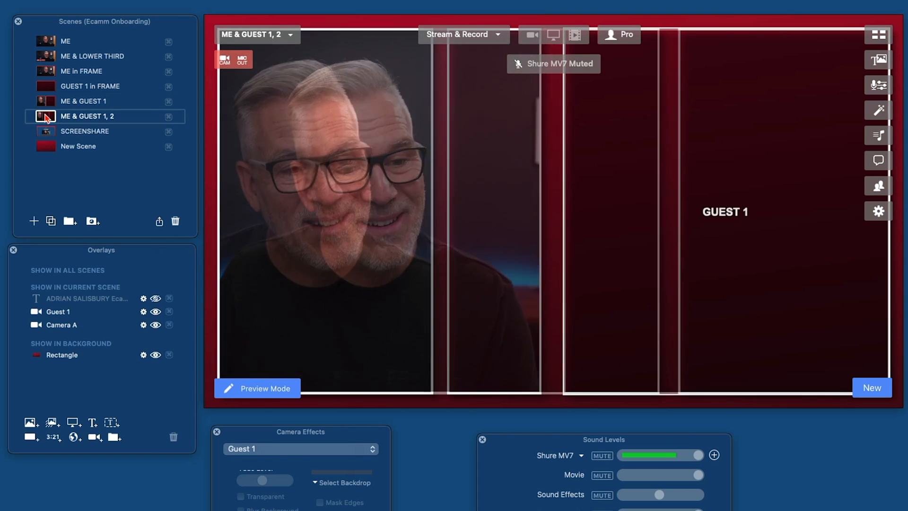
click(46, 131)
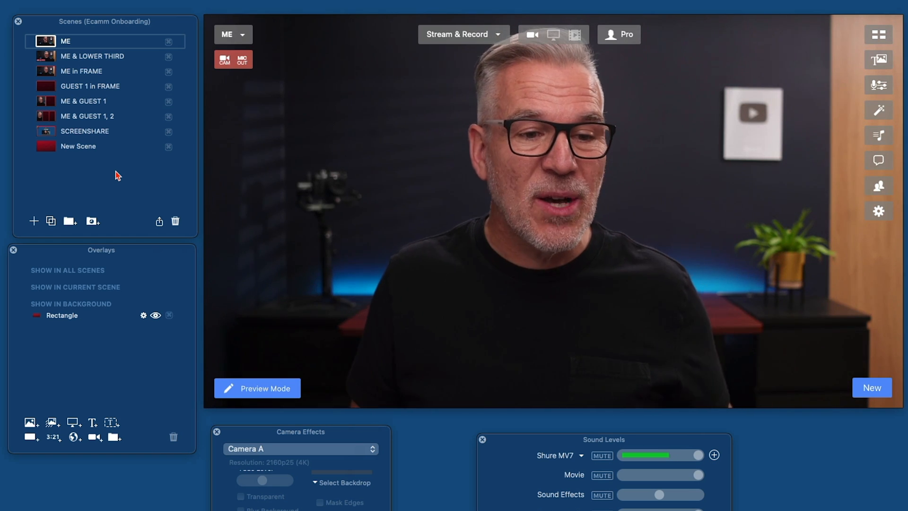
Step: Duplicate the ME in FRAME scene and name the copy ME in FRAME + TITLE
click(46, 74)
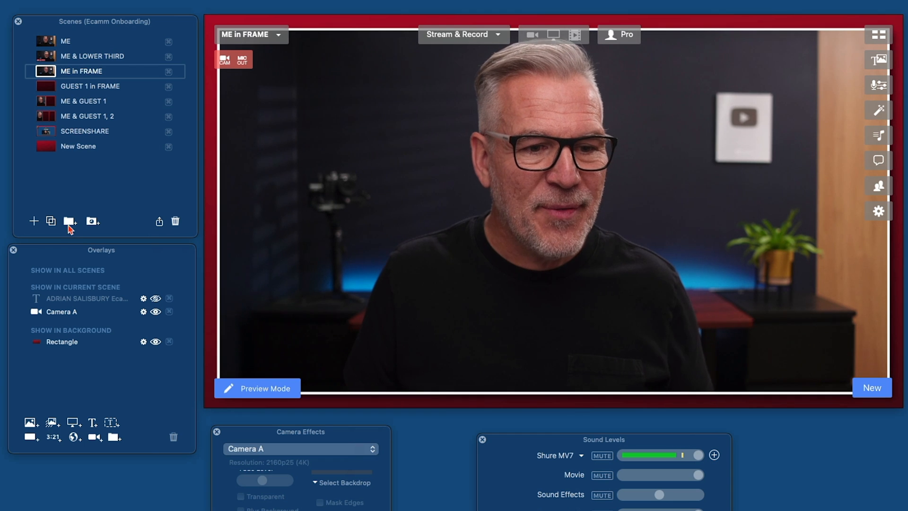
click(50, 221)
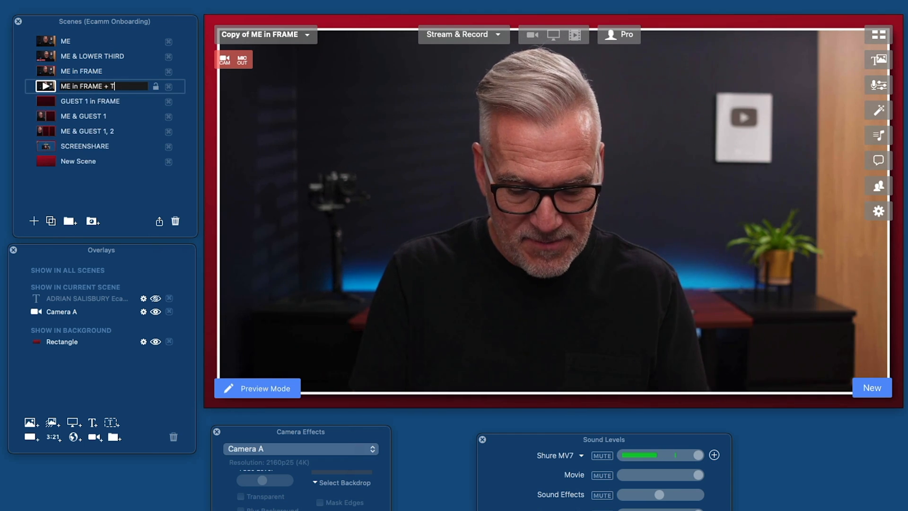
key(Return)
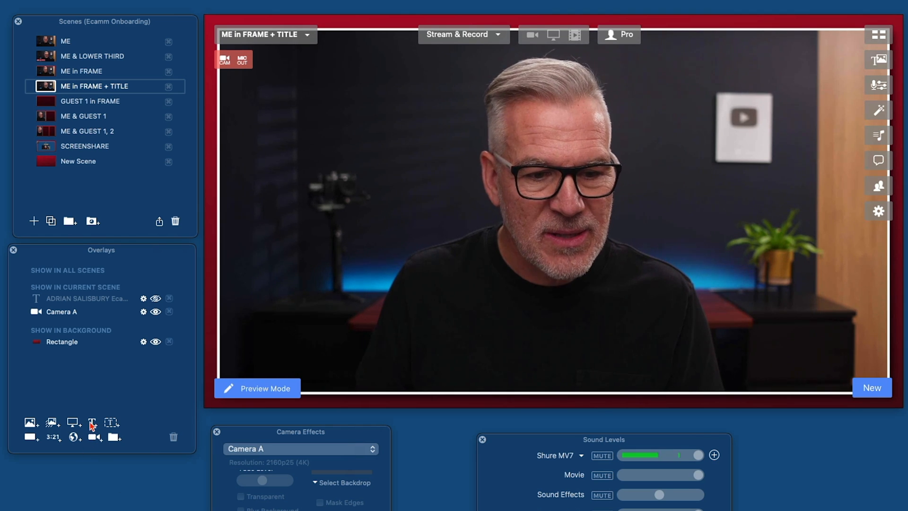
Step: Add a text overlay reading POINT No. 1, enlarge it, and place it near the lower middle of the framed camera
click(93, 424)
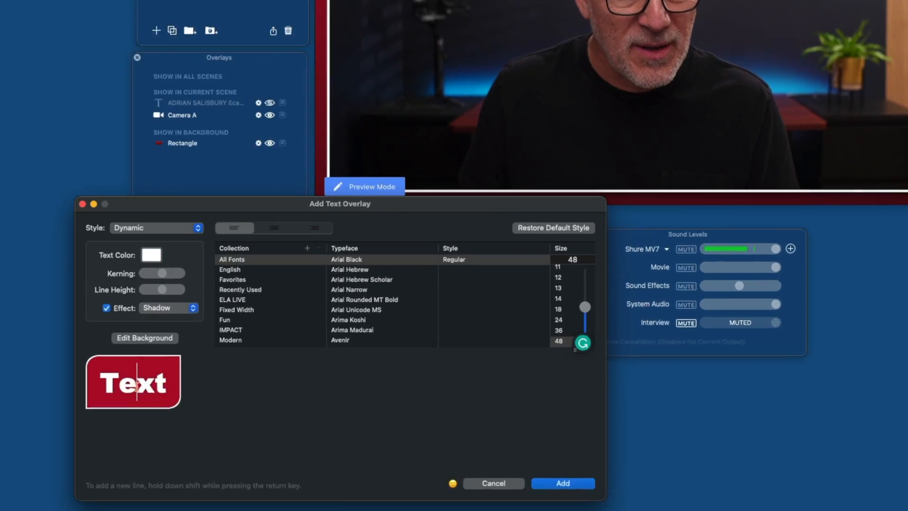
text(POINT No. 1)
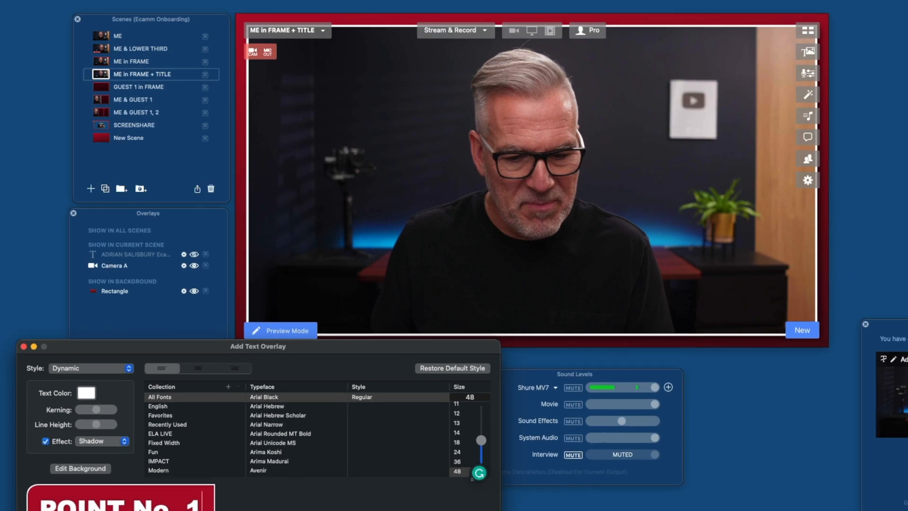
click(795, 466)
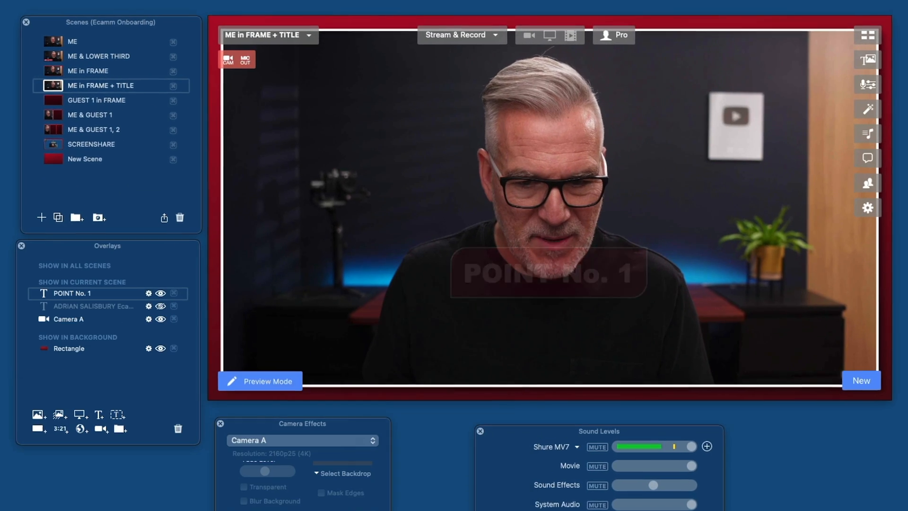
drag(453, 303, 411, 316)
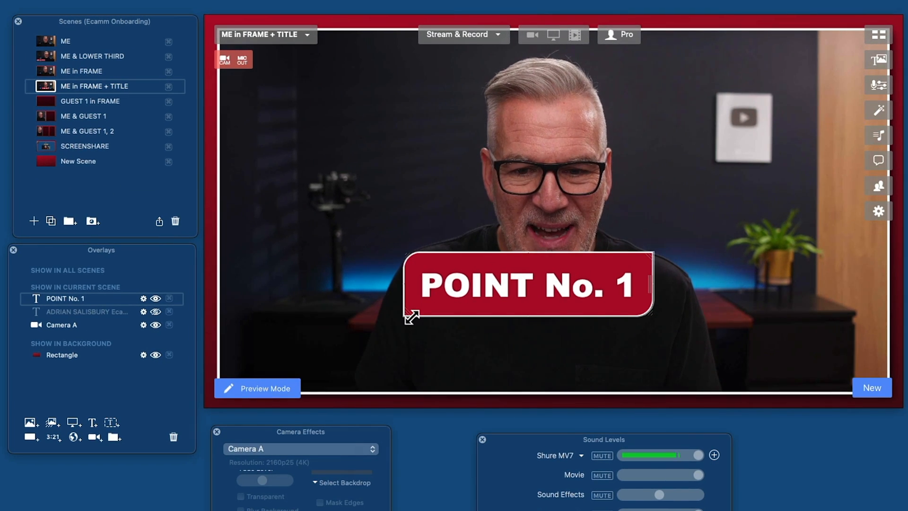
drag(504, 287, 532, 356)
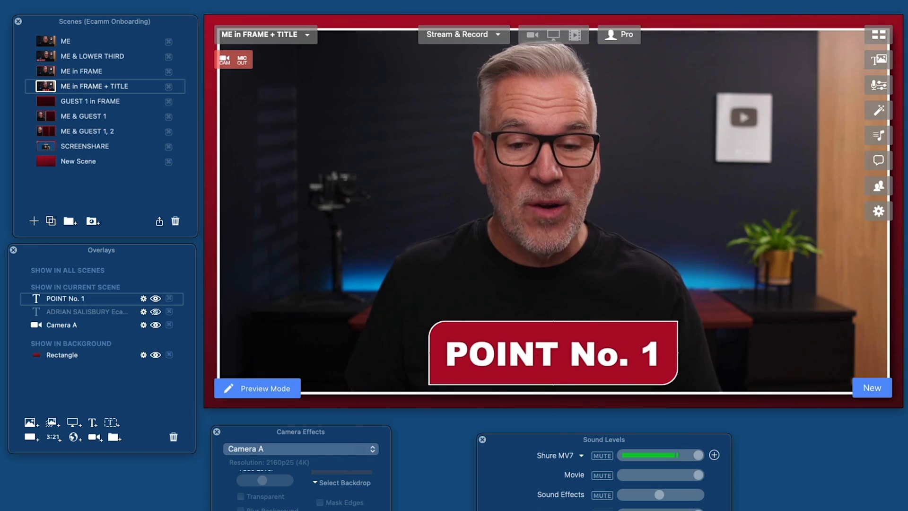
Step: Set the POINT No. 1 text overlay's transition to Fly In From Bottom
click(428, 362)
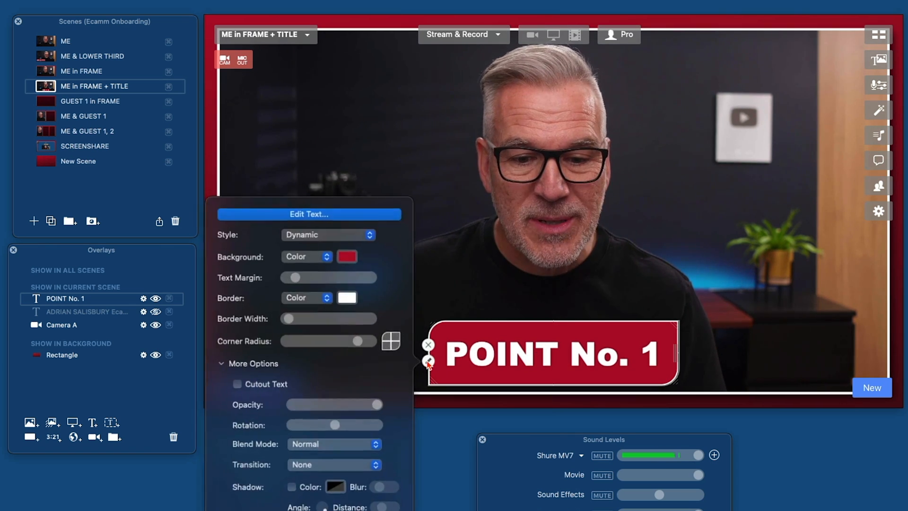
click(331, 464)
click(325, 510)
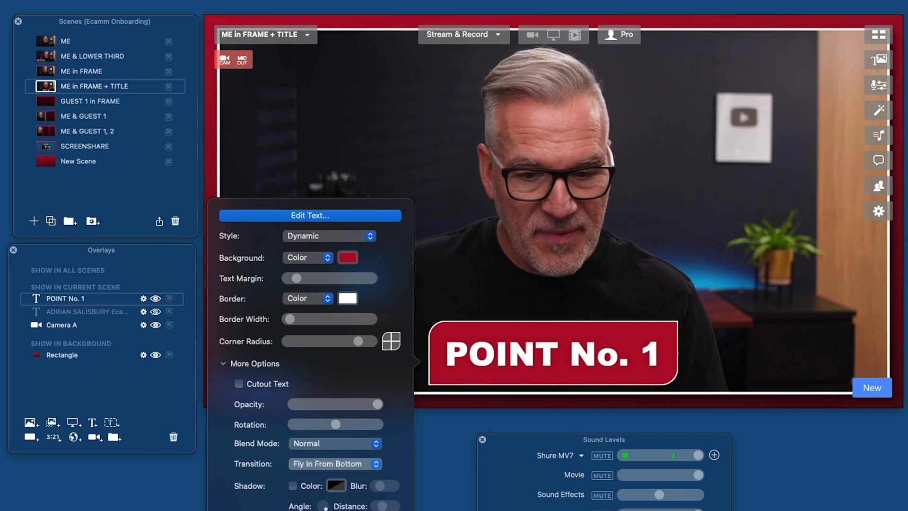
Step: Change the POINT No. 1 title's background colour to black and make its corners square
click(344, 260)
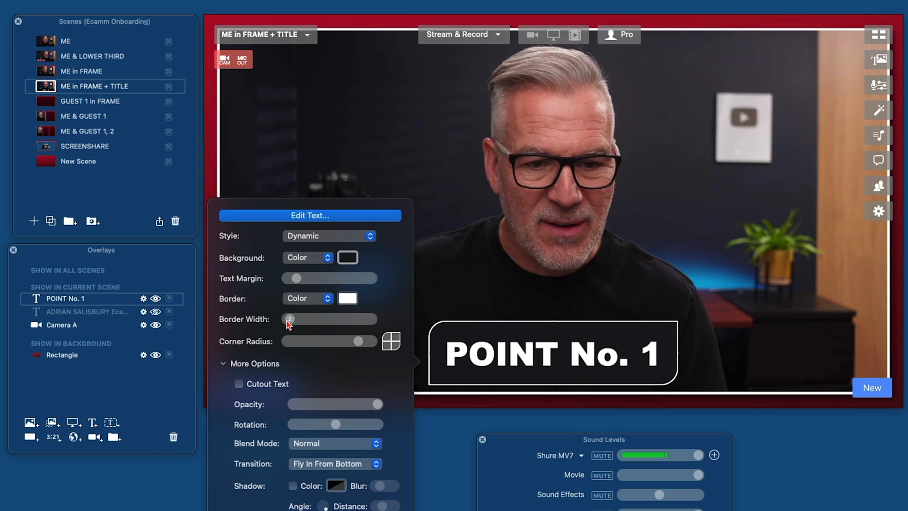
click(397, 346)
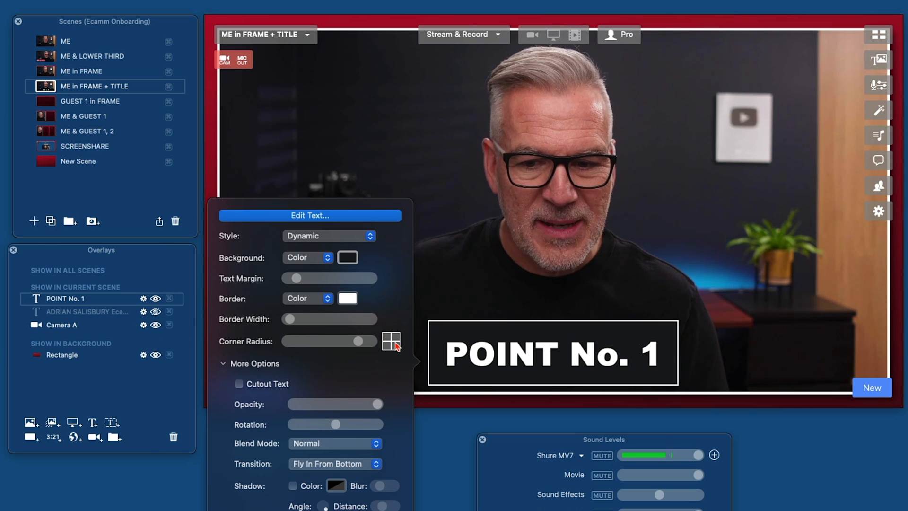
click(505, 350)
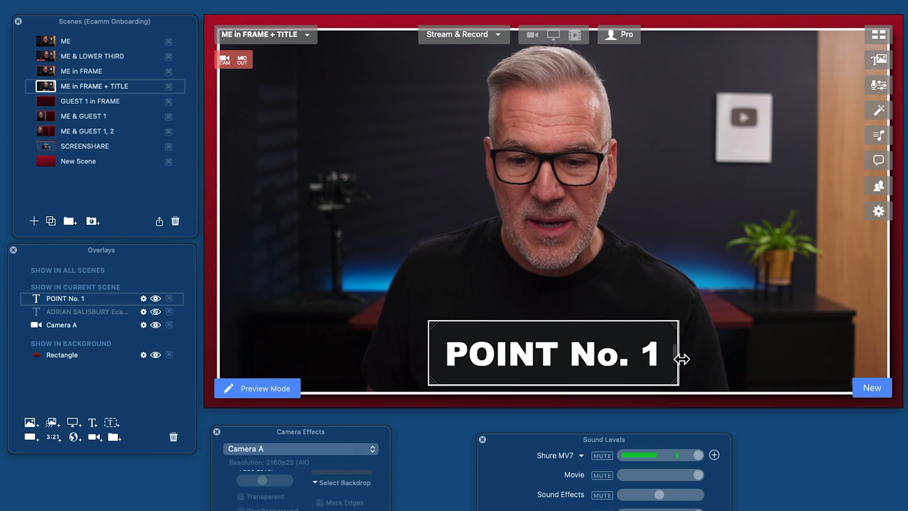
Step: Widen the POINT No. 1 title box and centre its text
drag(681, 358, 804, 359)
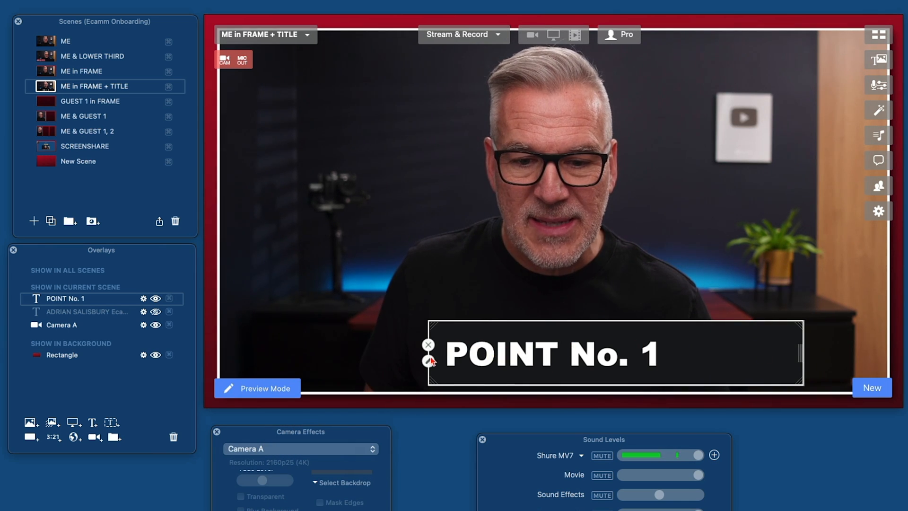
click(428, 362)
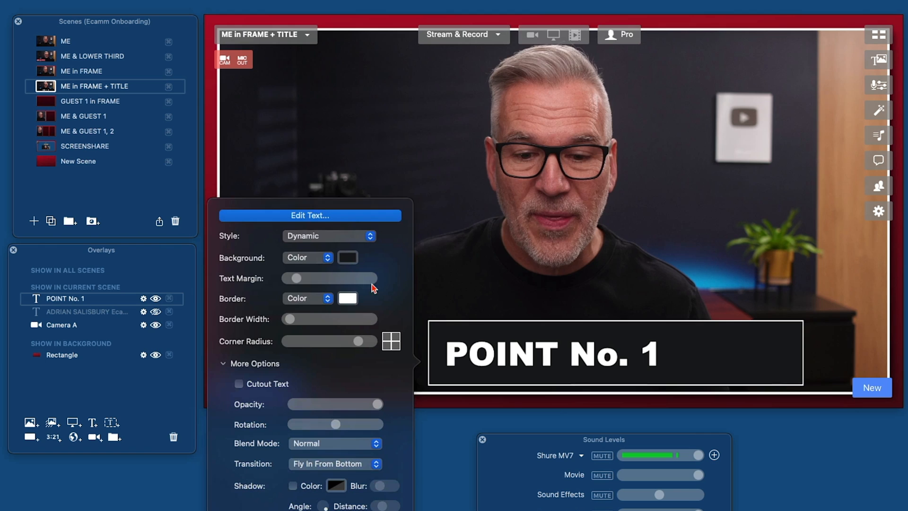
click(310, 216)
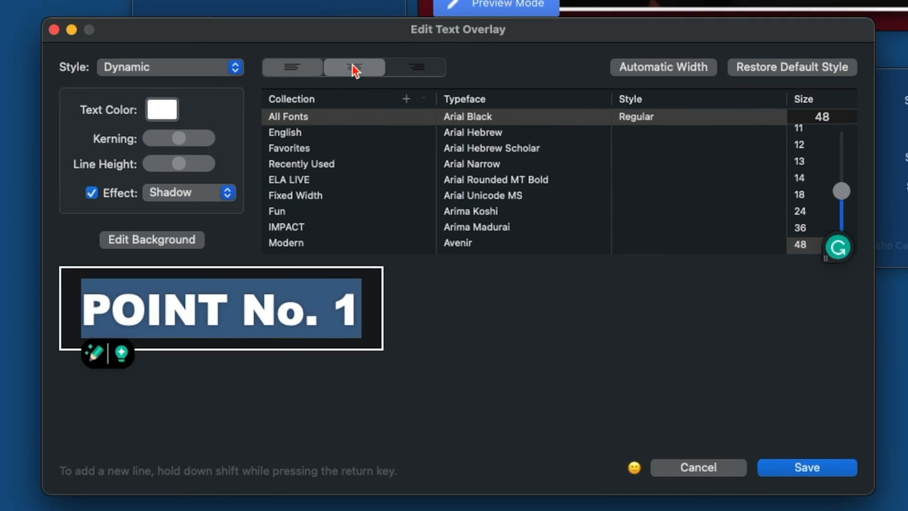
click(339, 97)
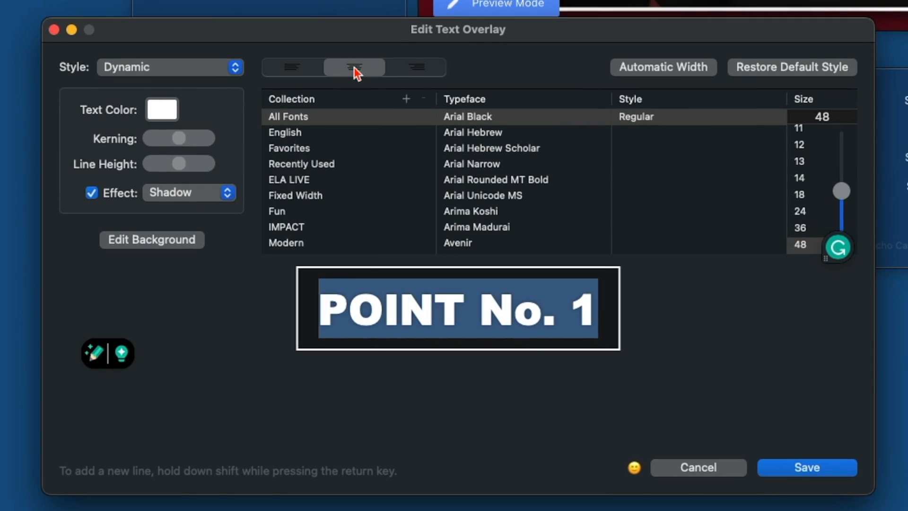
click(802, 466)
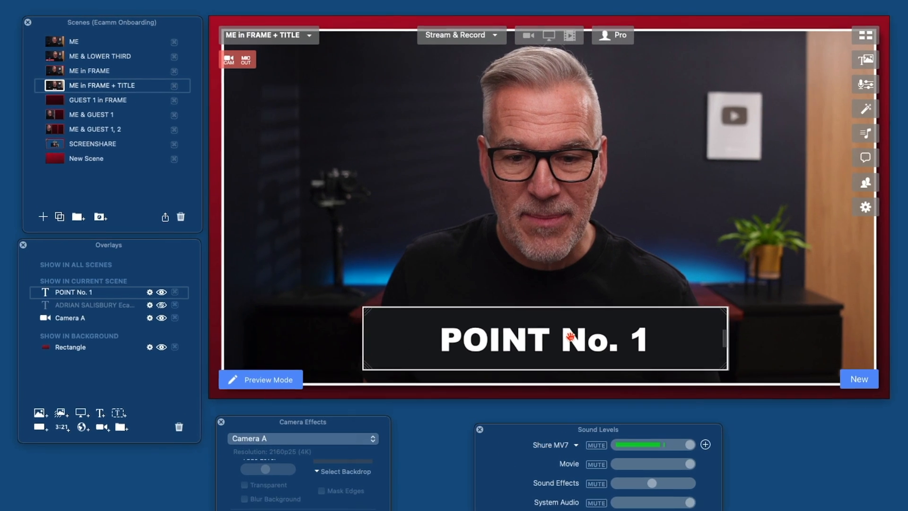
Step: Widen the POINT No. 1 banner further and centre it so it overlaps the lower edge of the camera frame
drag(570, 337, 582, 344)
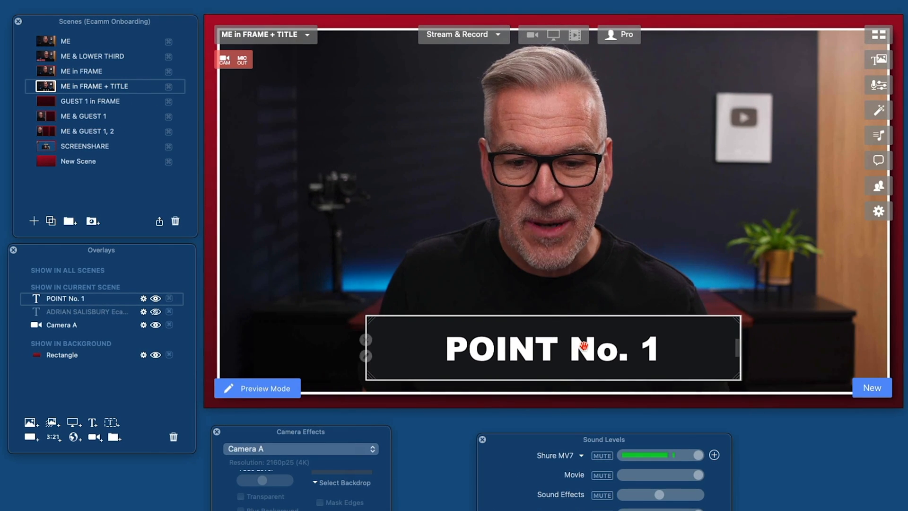
drag(741, 347, 809, 348)
drag(545, 350, 543, 374)
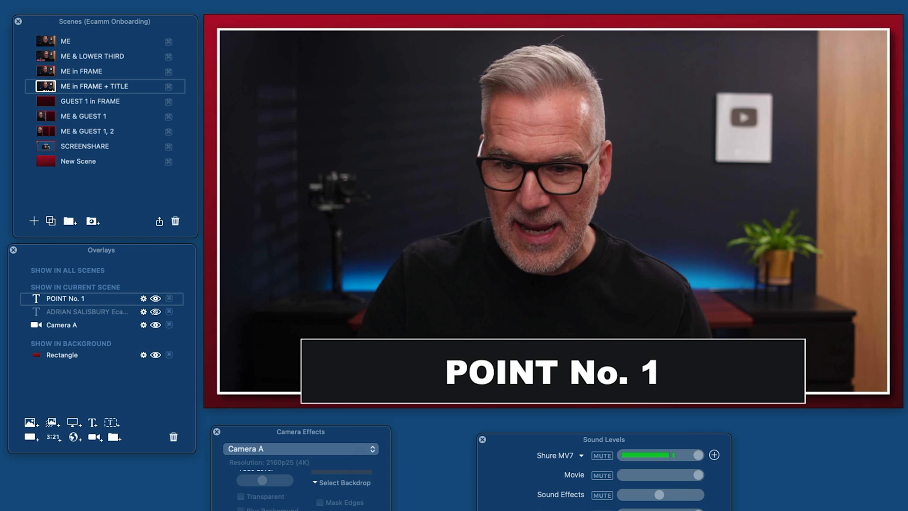
Step: Toggle the POINT No. 1 overlay's visibility to preview its fly-in transition
click(156, 299)
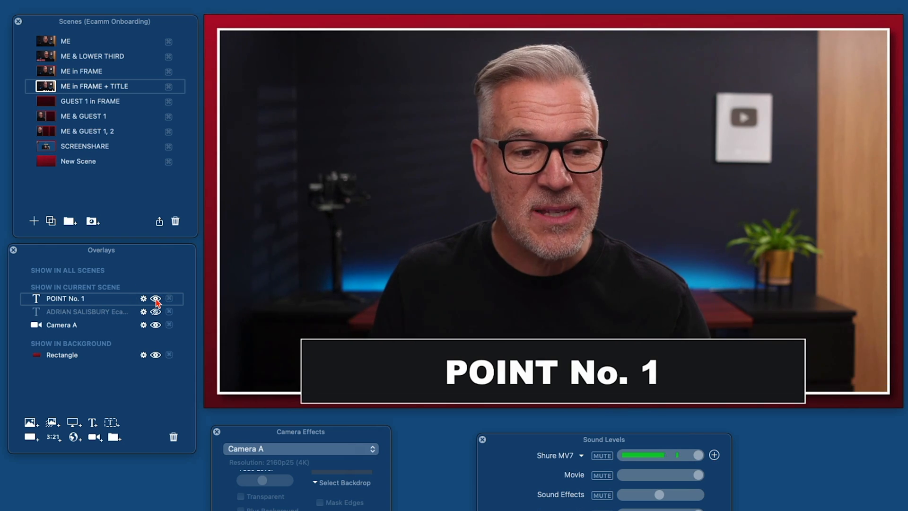
click(156, 299)
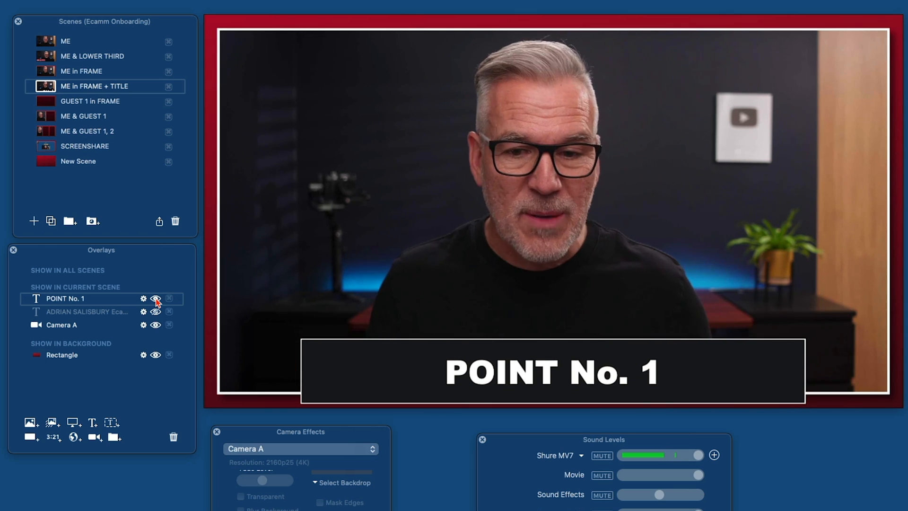
click(155, 299)
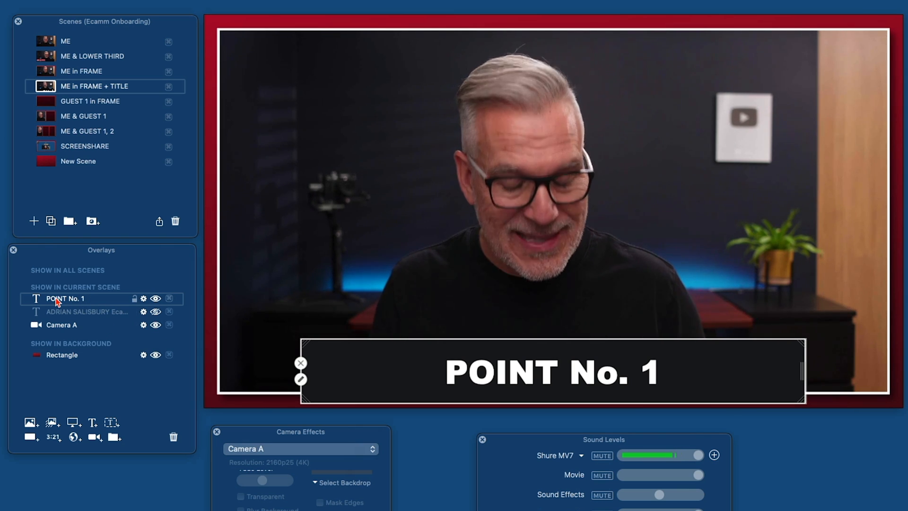
Step: Duplicate the POINT No. 1 overlay, change the copy's text to POINT No. 2, and align it over the original banner
key(super+d)
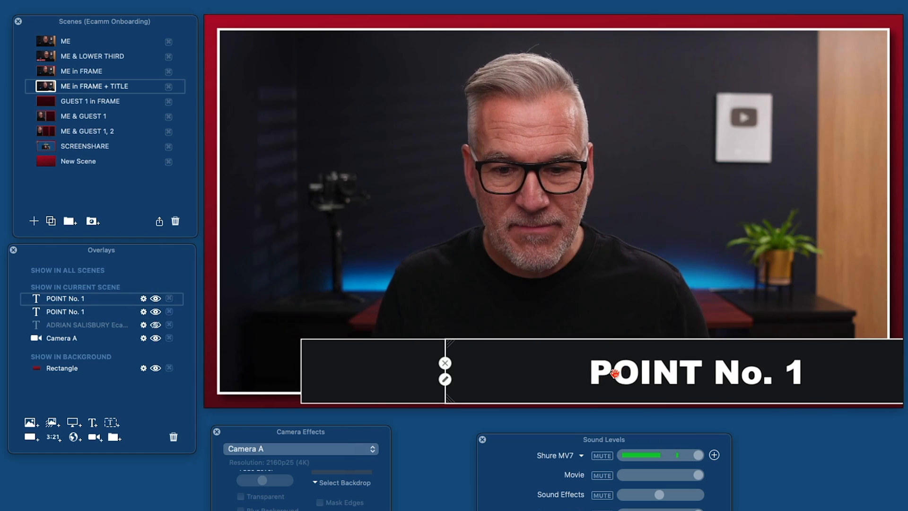
click(445, 379)
click(330, 229)
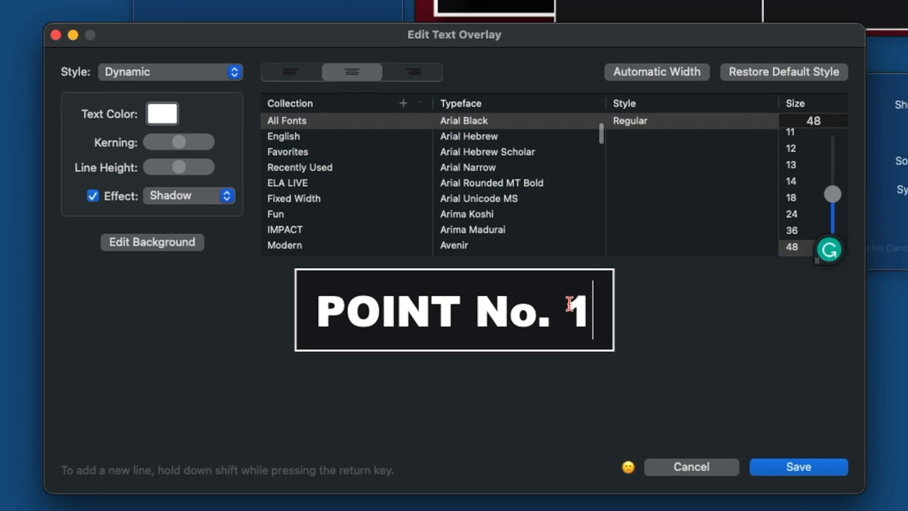
double_click(339, 499)
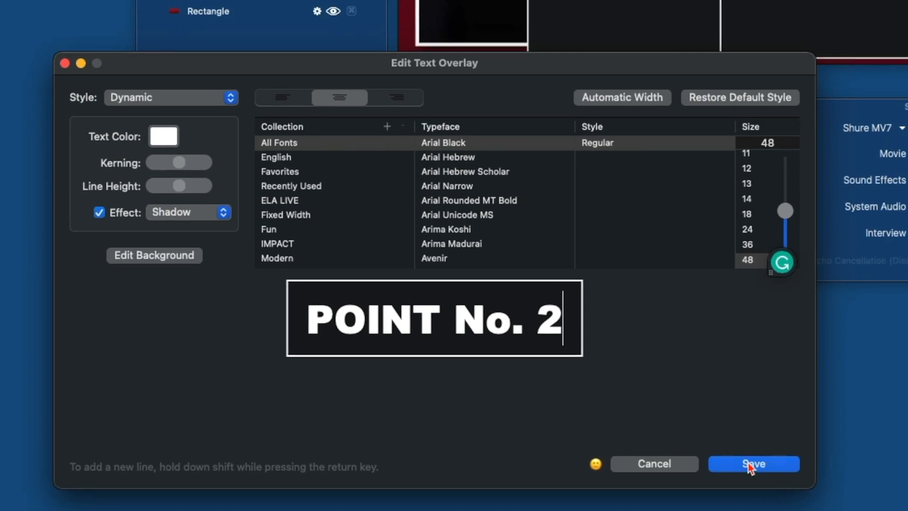
click(794, 472)
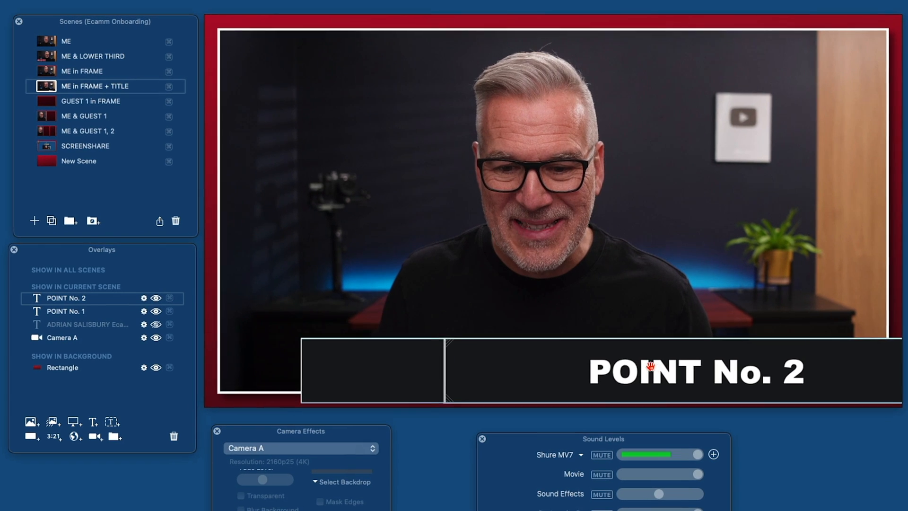
drag(650, 366, 513, 369)
Step: Hide both point titles and show only POINT No. 2 to preview the change between them
click(151, 300)
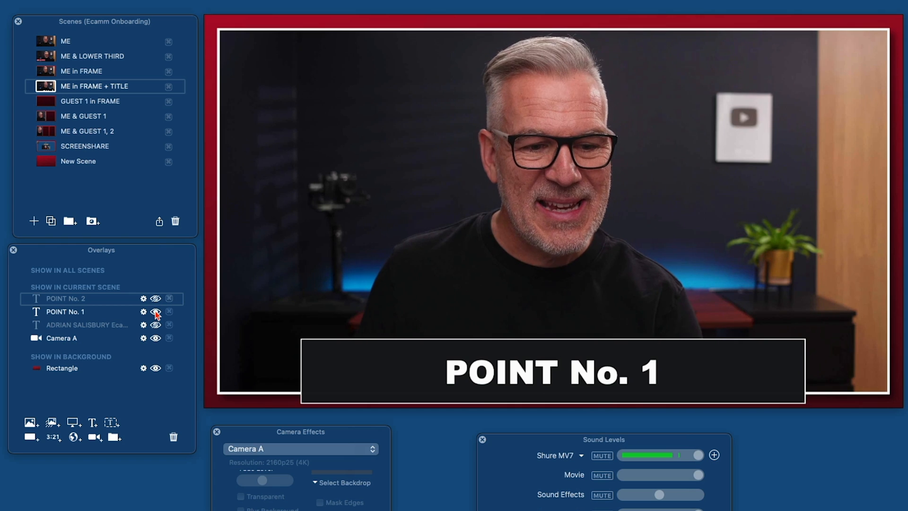
click(155, 312)
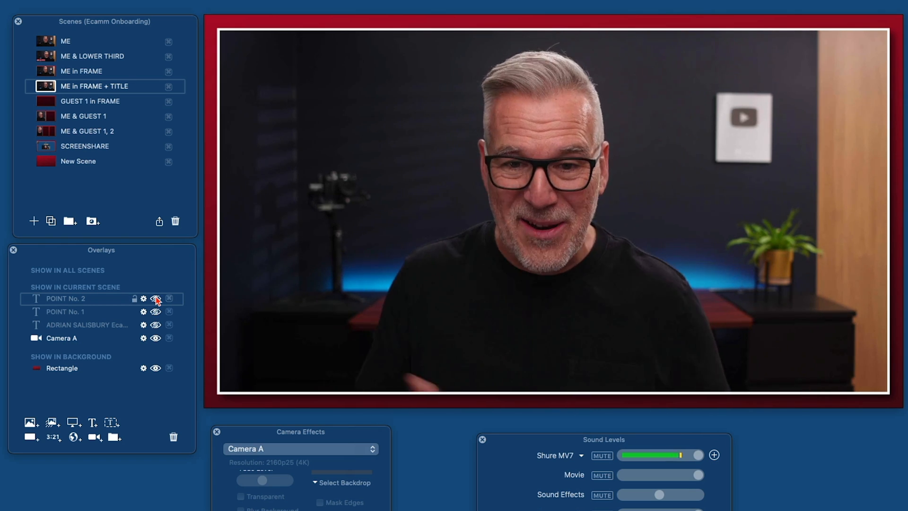
click(155, 299)
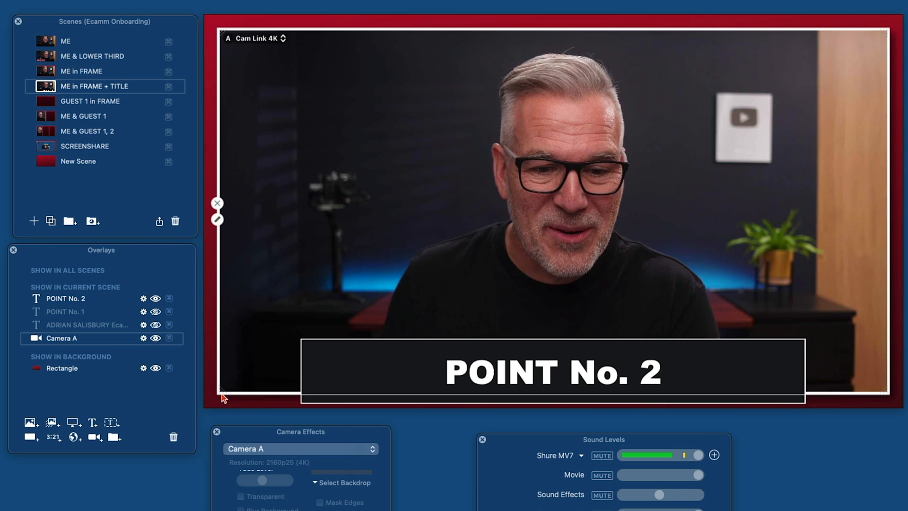
Step: Crop the Camera A frame to about half width and place a smaller POINT No. 2 title in the empty area's upper part
drag(225, 397, 228, 332)
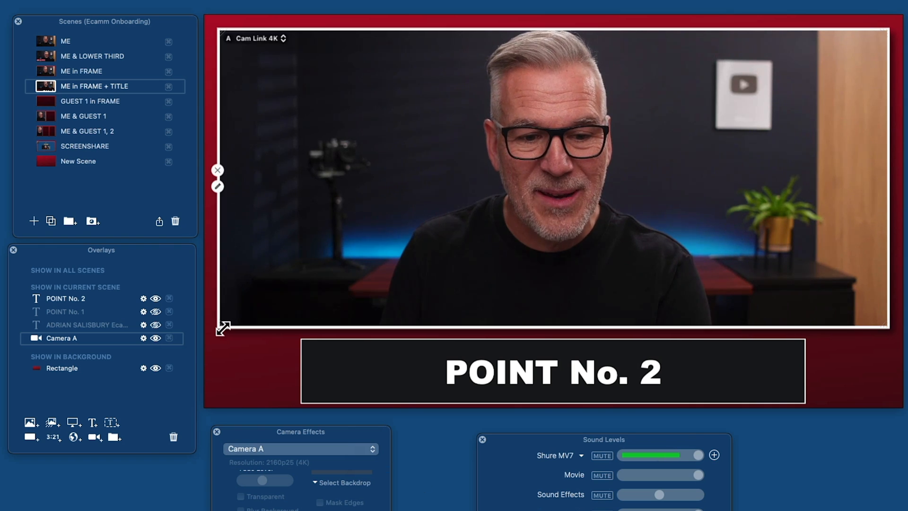
drag(223, 325, 219, 393)
drag(889, 335, 676, 38)
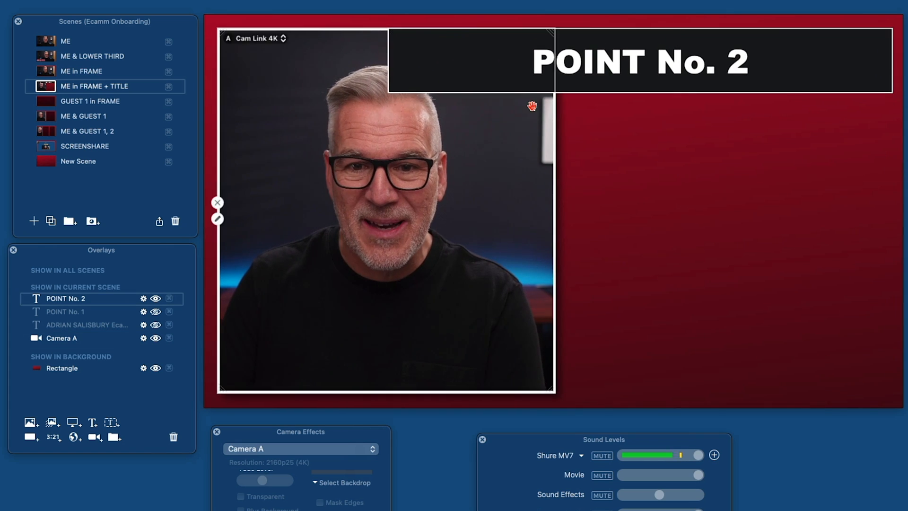
drag(392, 95, 580, 83)
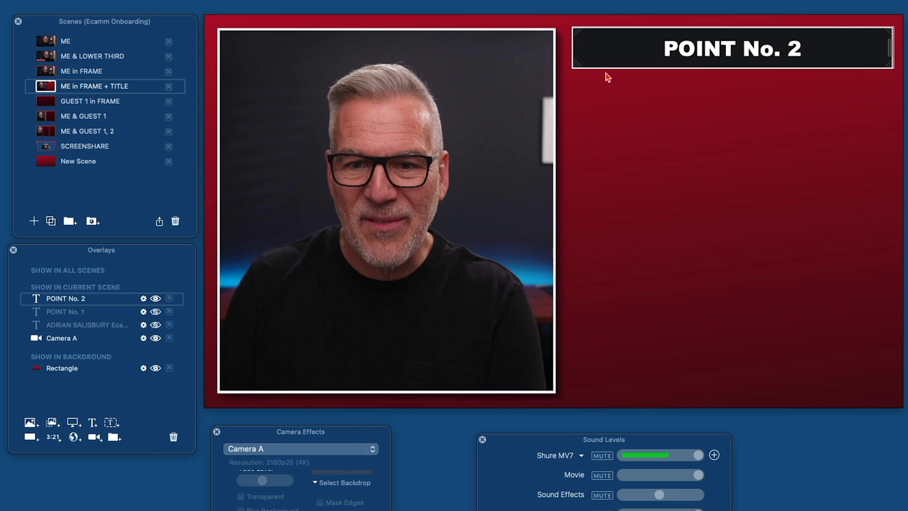
Step: Set both the background and the border of the POINT No. 2 title to None
mouse_move(651, 51)
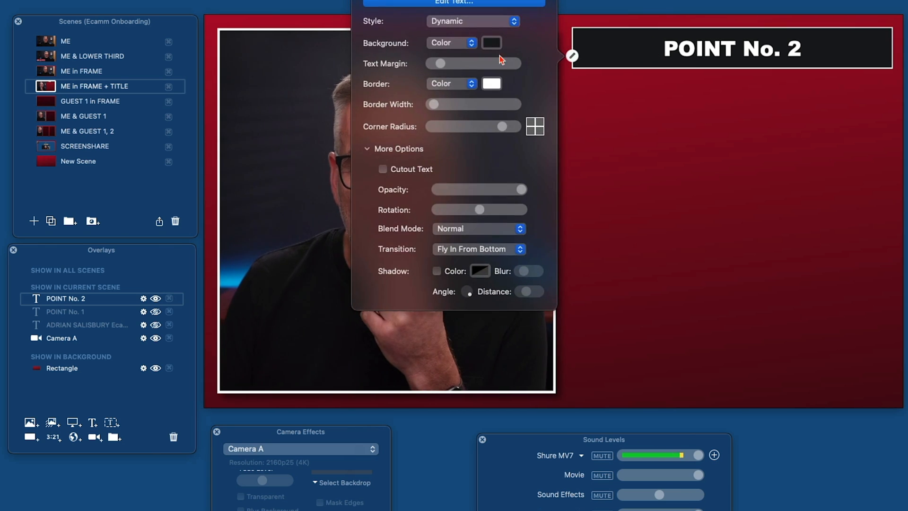
click(451, 42)
click(445, 32)
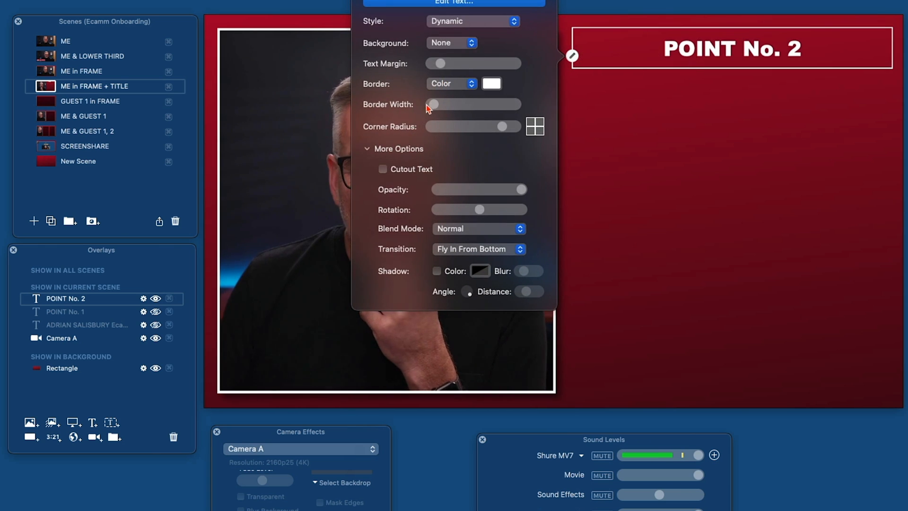
click(441, 85)
key(Return)
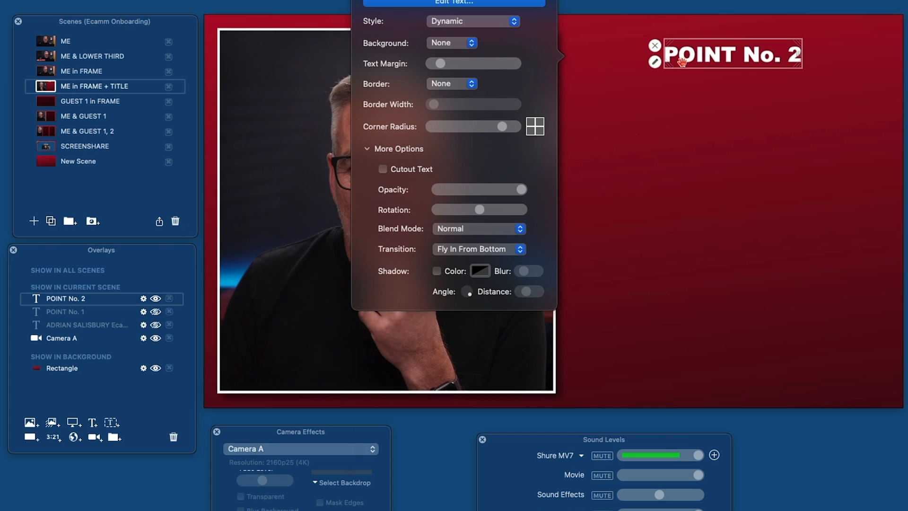
Step: Enlarge the POINT No. 2 text, widen the camera frame slightly, and centre the title in the red area beside it
drag(803, 69, 905, 142)
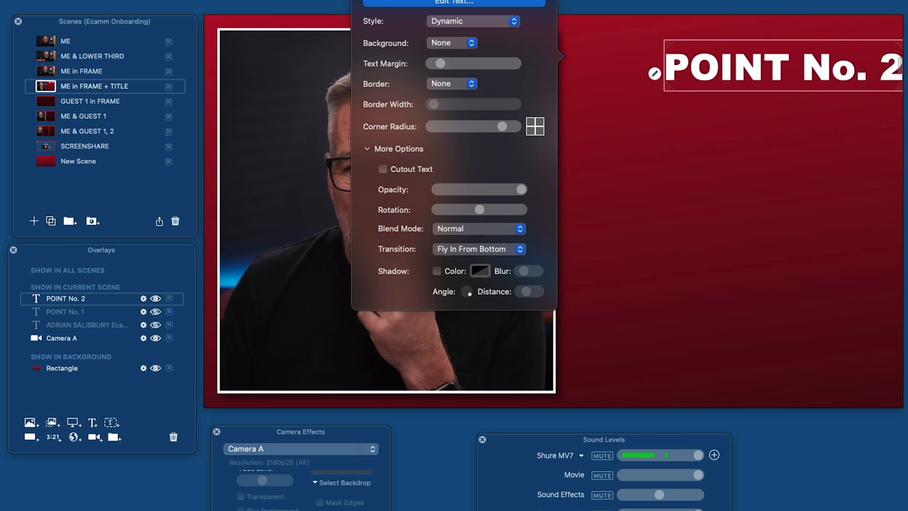
drag(773, 68, 722, 69)
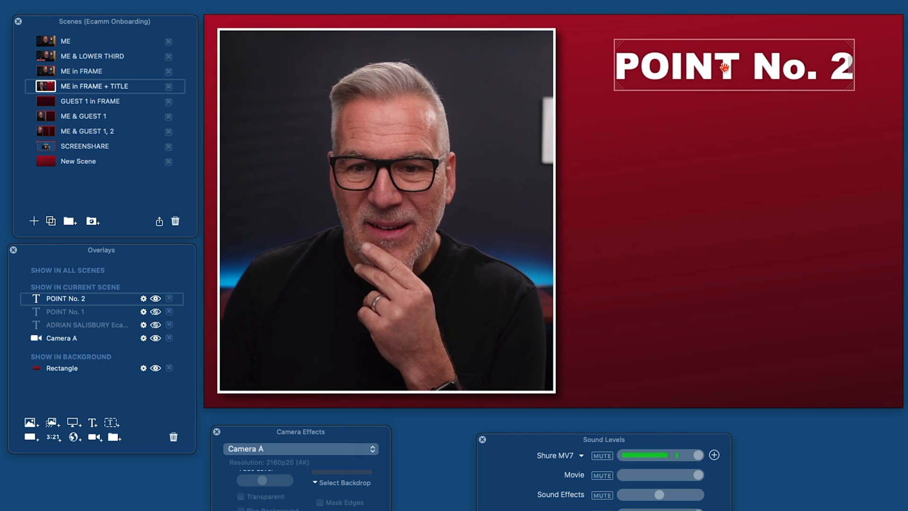
drag(558, 304, 594, 304)
drag(698, 68, 715, 68)
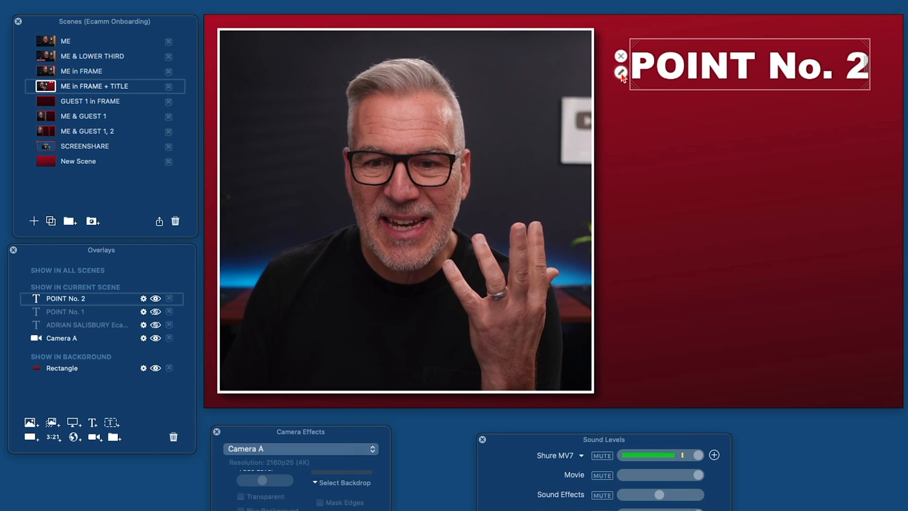
Step: Change the POINT No. 2 title's transition so it flies in from the right
click(621, 70)
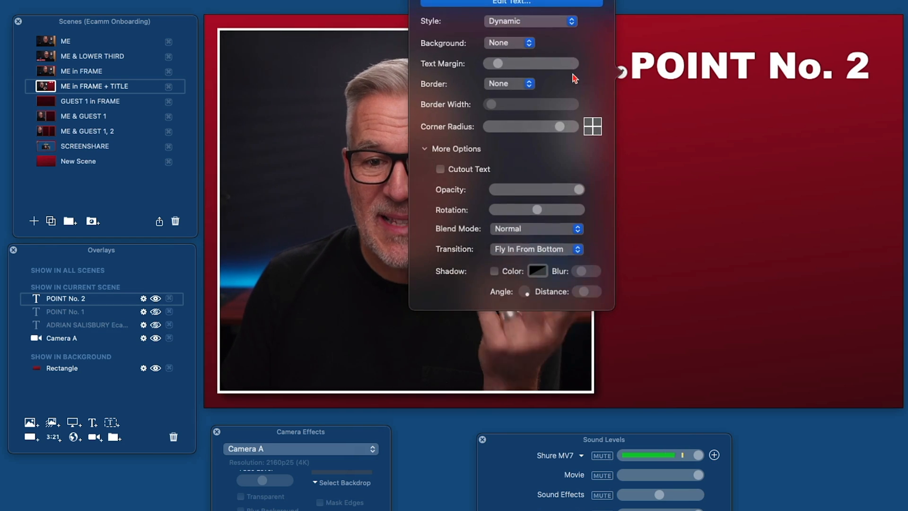
click(519, 250)
click(520, 241)
Step: Toggle the POINT No. 2 title and switch between ME in FRAME and ME in FRAME + TITLE to preview the animations
click(156, 298)
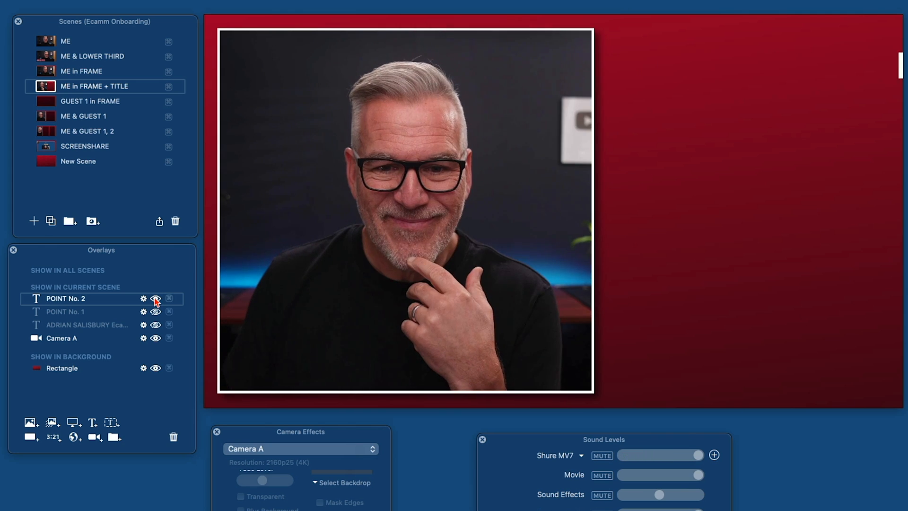
click(45, 72)
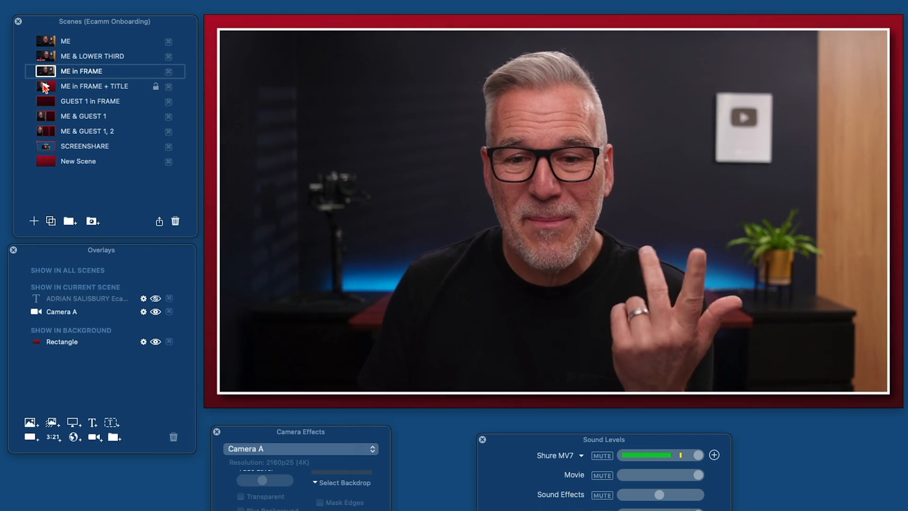
click(45, 86)
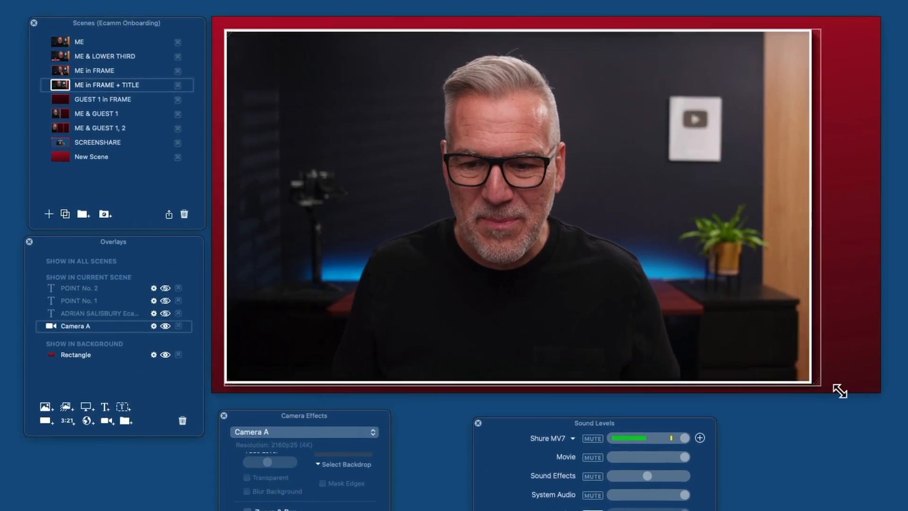
Step: Resize the Camera A frame to fill the scene within the red margin and show the POINT No. 1 title
drag(840, 391, 865, 381)
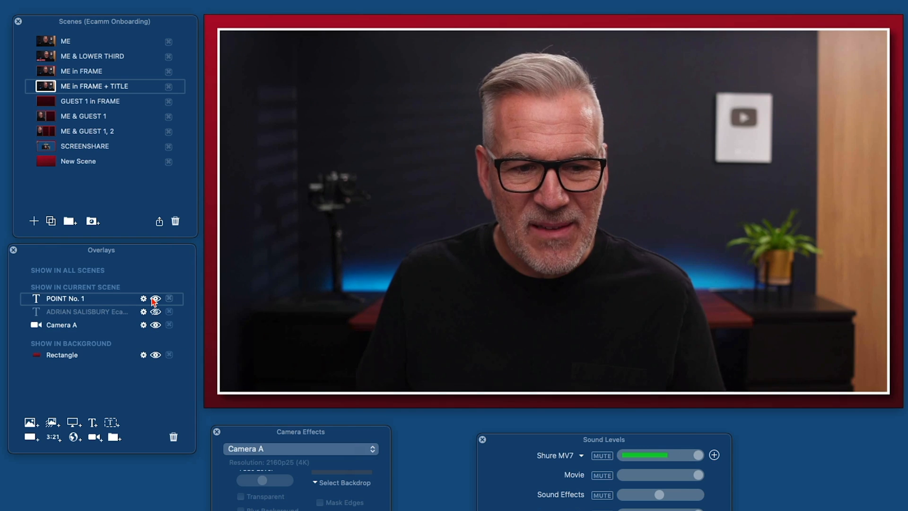
click(154, 299)
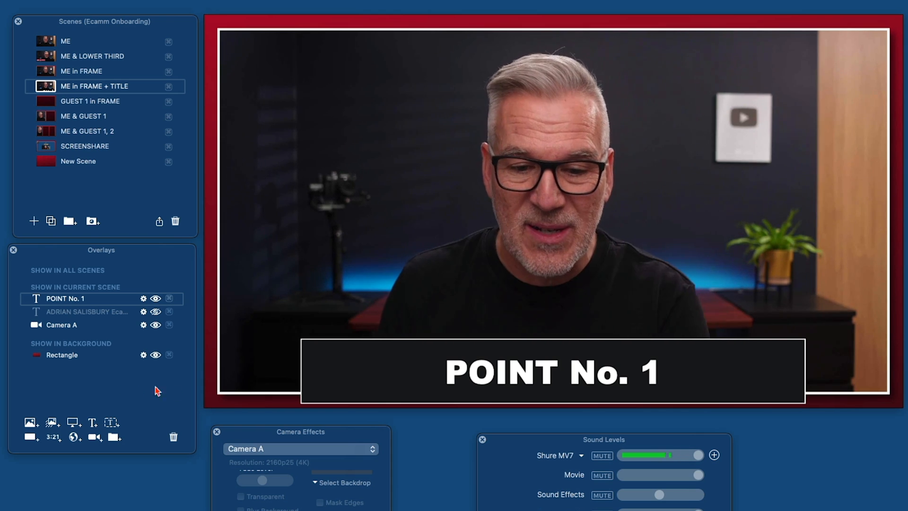
Step: Shrink the POINT No. 1 title slightly and position it horizontally centred over the lower edge of the camera frame
drag(336, 344, 343, 347)
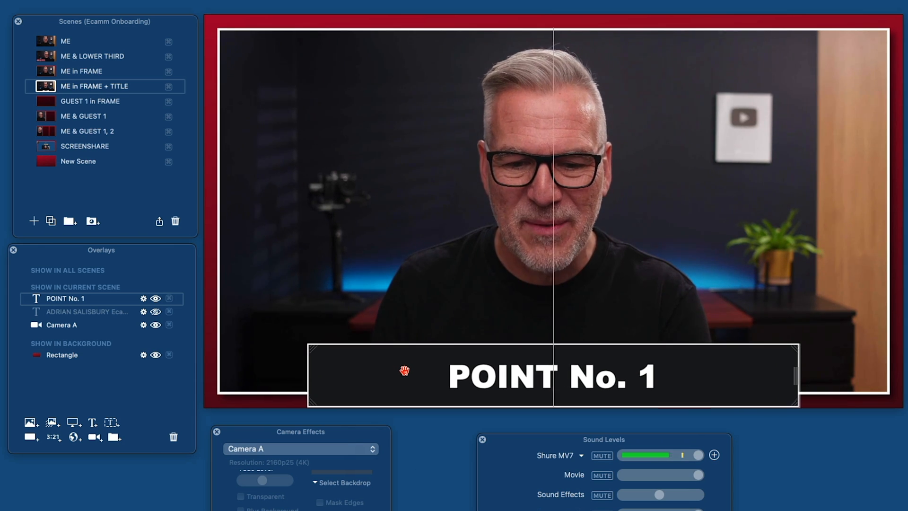
drag(404, 371, 404, 366)
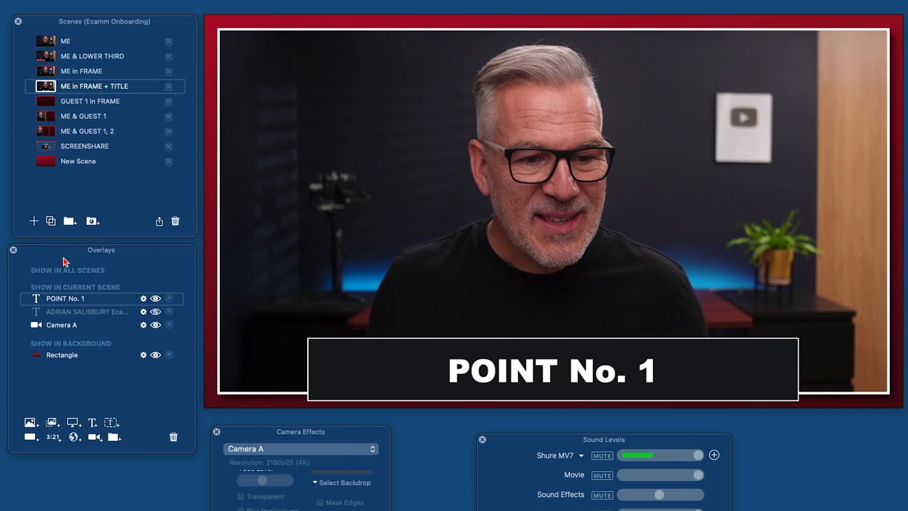
Step: Duplicate the ME in FRAME + TITLE scene and delete the POINT No. 1 and name title overlays from the copy
click(50, 222)
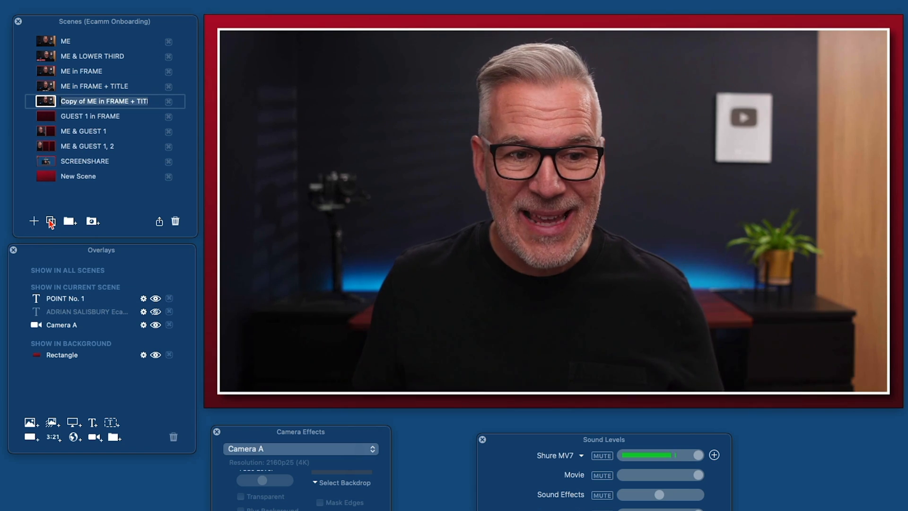
click(68, 300)
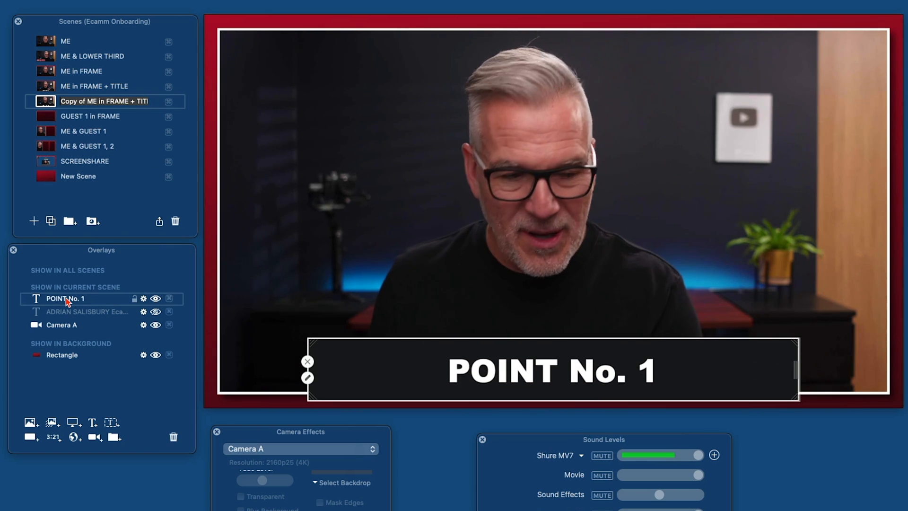
key(Delete)
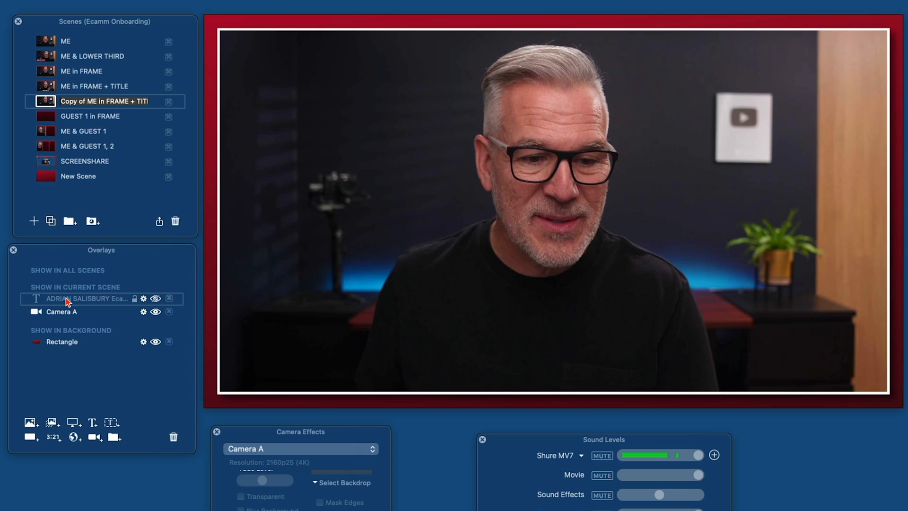
click(156, 299)
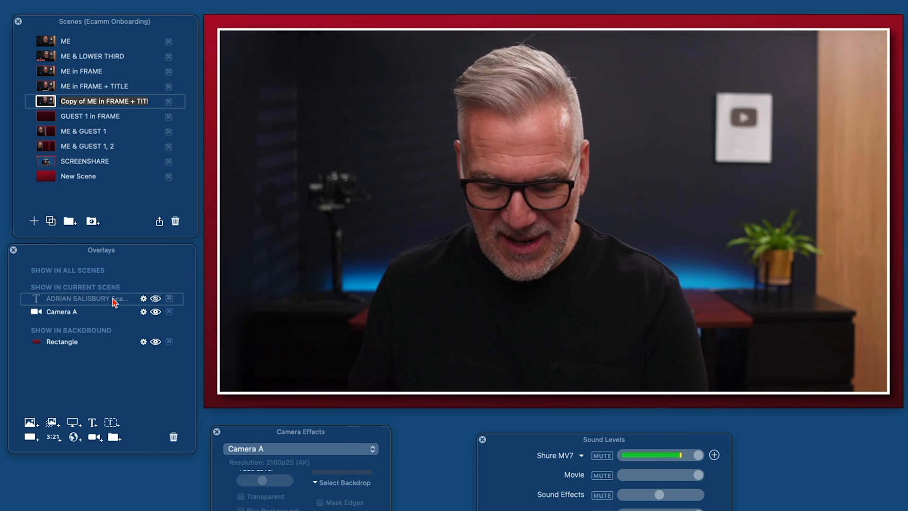
key(Delete)
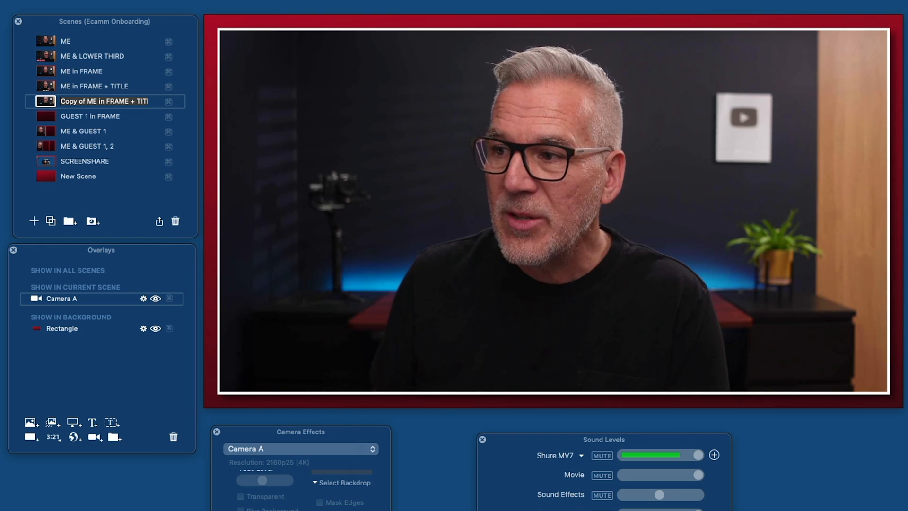
Step: Add the viewer comment screenshot as an overlay, enlarge it to most of the frame's width and centre it over the camera
drag(549, 308, 404, 263)
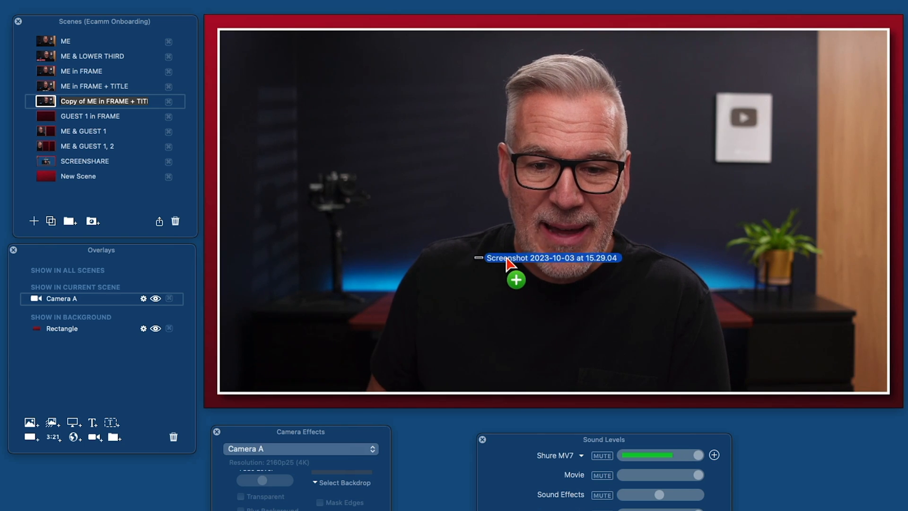
drag(507, 261, 496, 193)
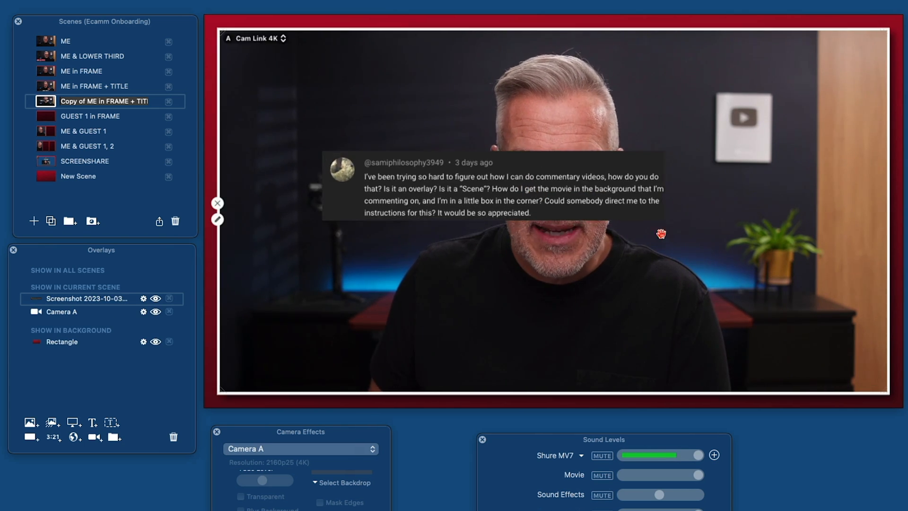
drag(663, 220, 827, 261)
drag(659, 221, 630, 232)
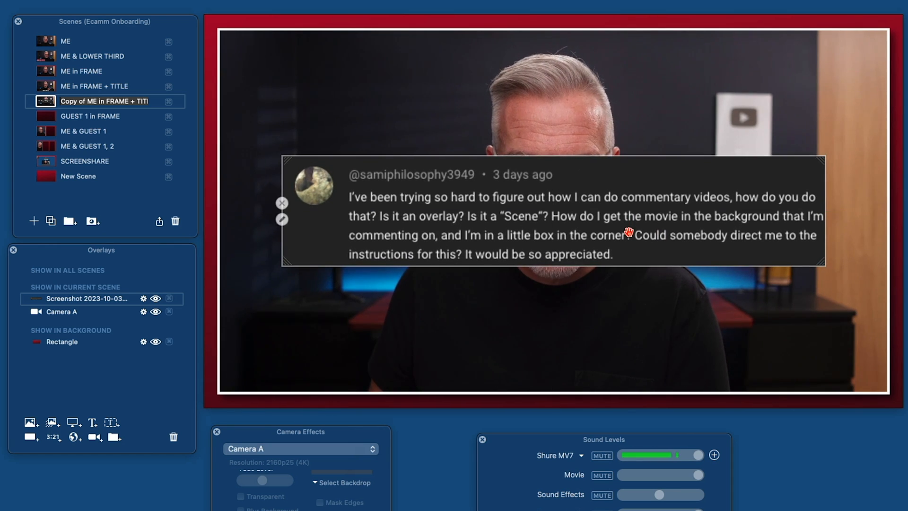
Step: Give the comment screenshot a thin white colour border with square corners
click(282, 220)
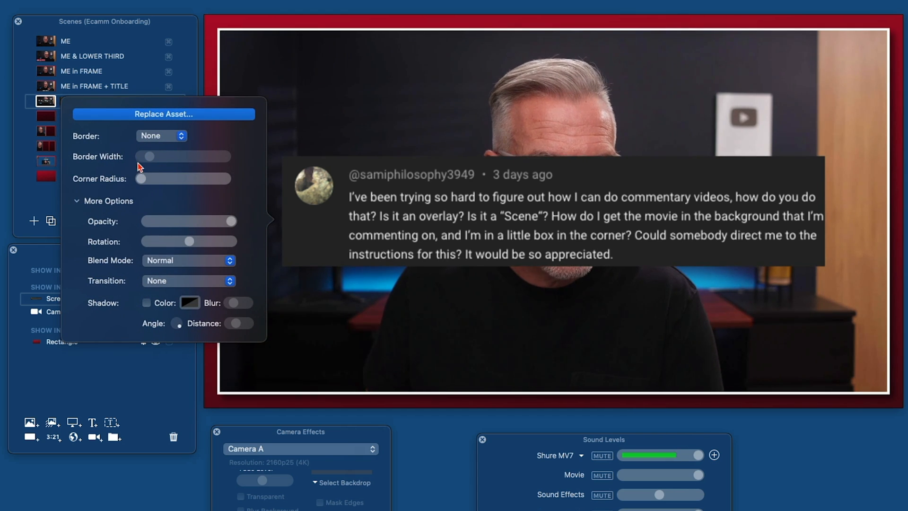
click(151, 136)
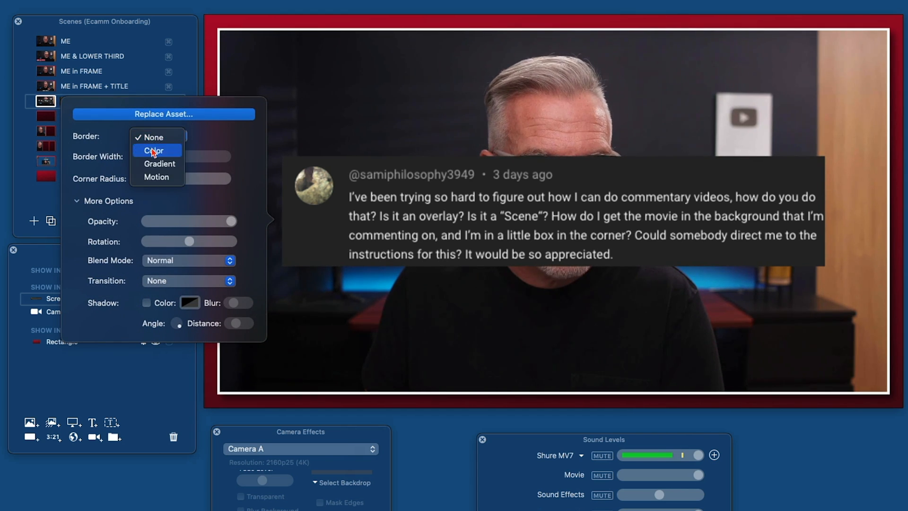
click(153, 150)
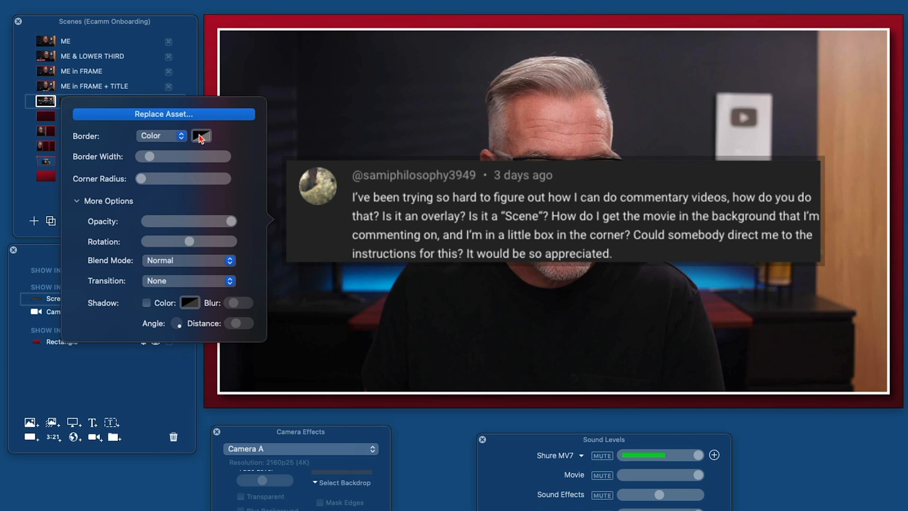
click(200, 135)
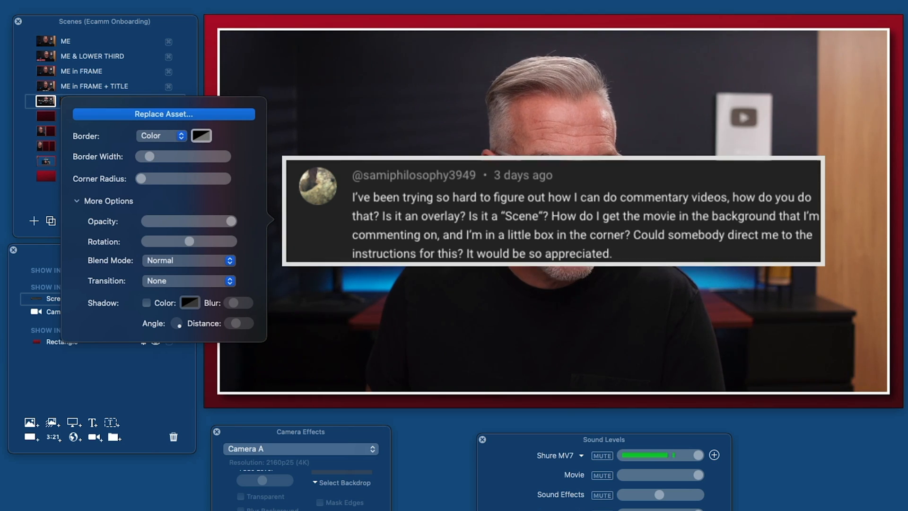
drag(149, 156, 145, 160)
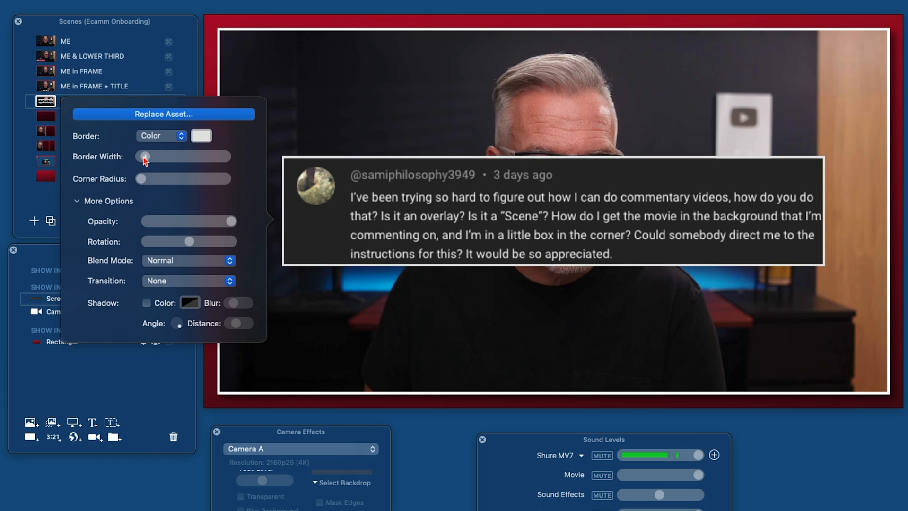
drag(144, 180, 133, 182)
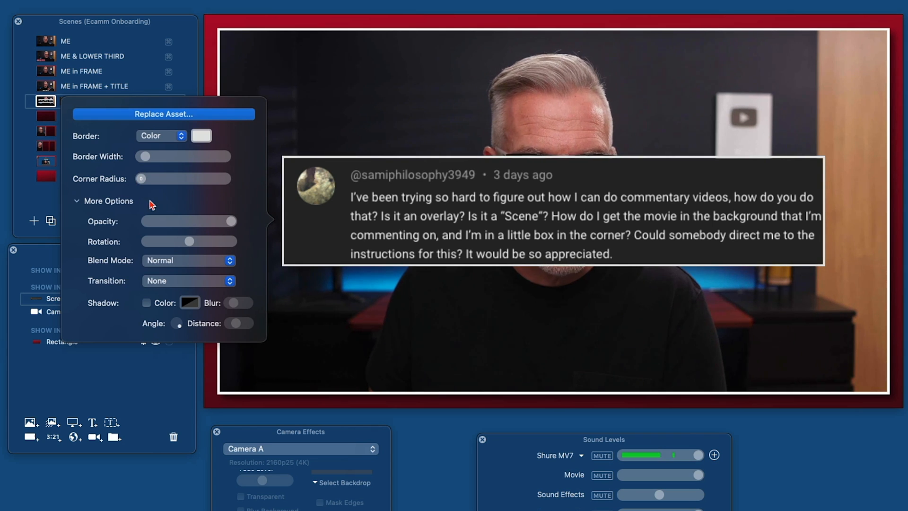
Step: Set the comment screenshot's transition to Fly In From Right
click(165, 280)
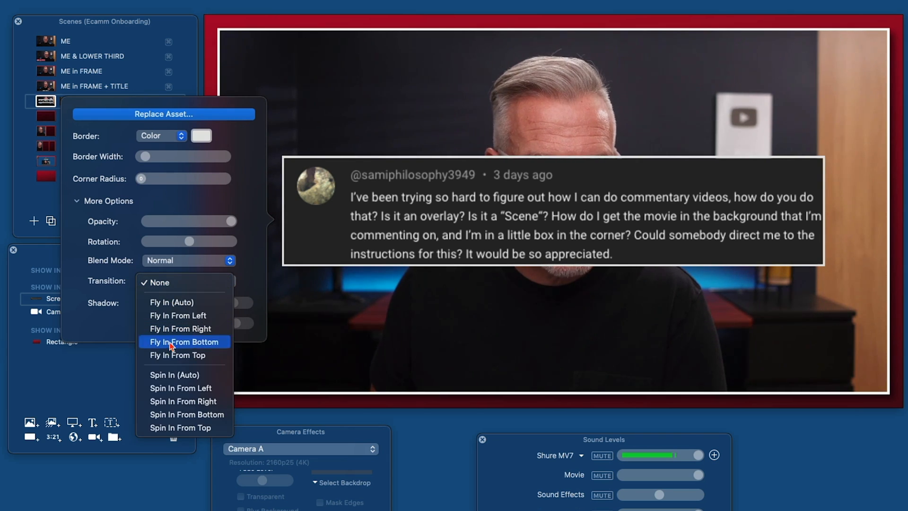
click(179, 402)
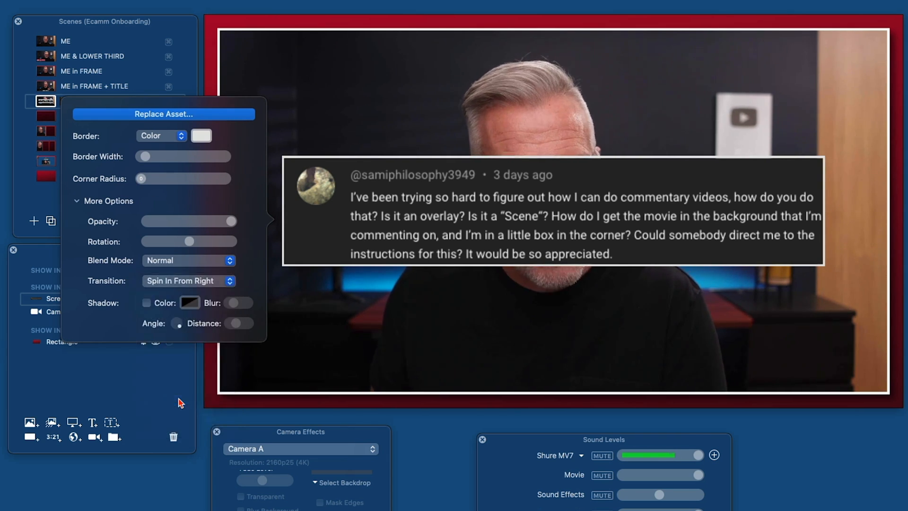
click(189, 275)
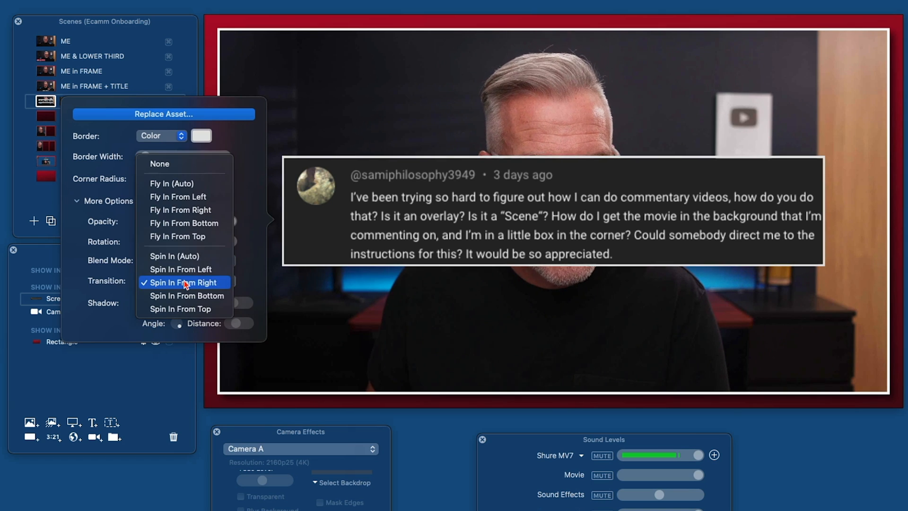
click(184, 212)
click(402, 217)
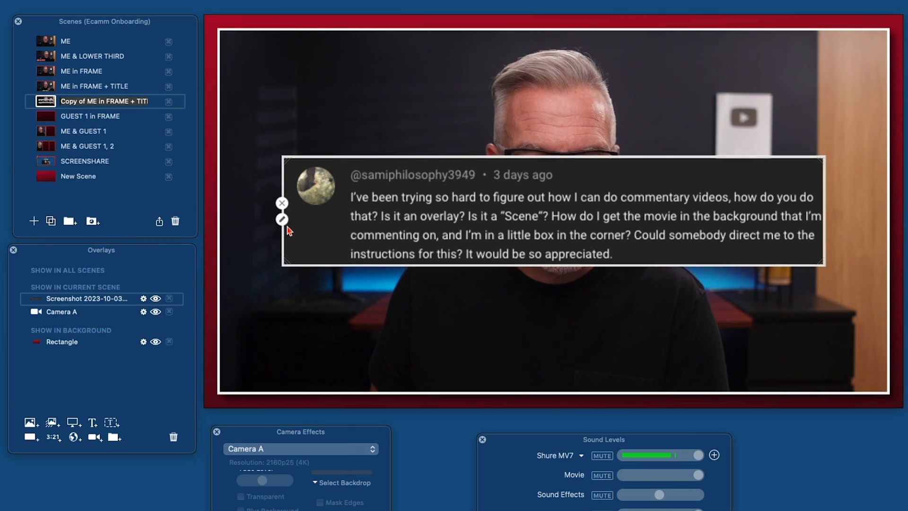
Step: Hide the comment screenshot and switch between ME in FRAME and the copied scene to preview its fly-in
click(155, 299)
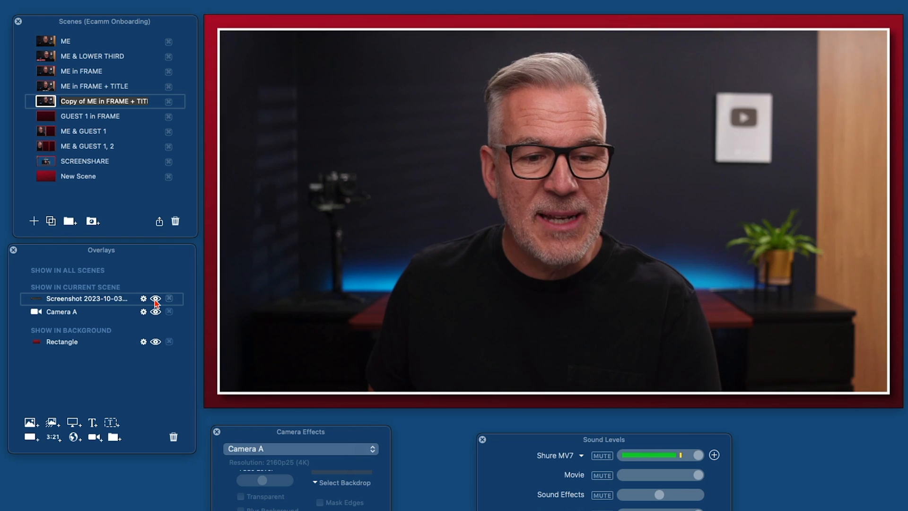
click(45, 72)
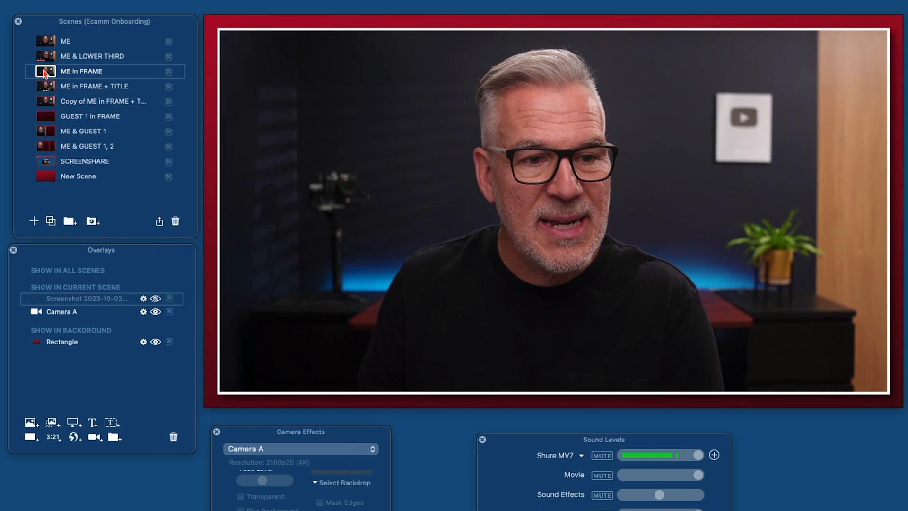
click(46, 103)
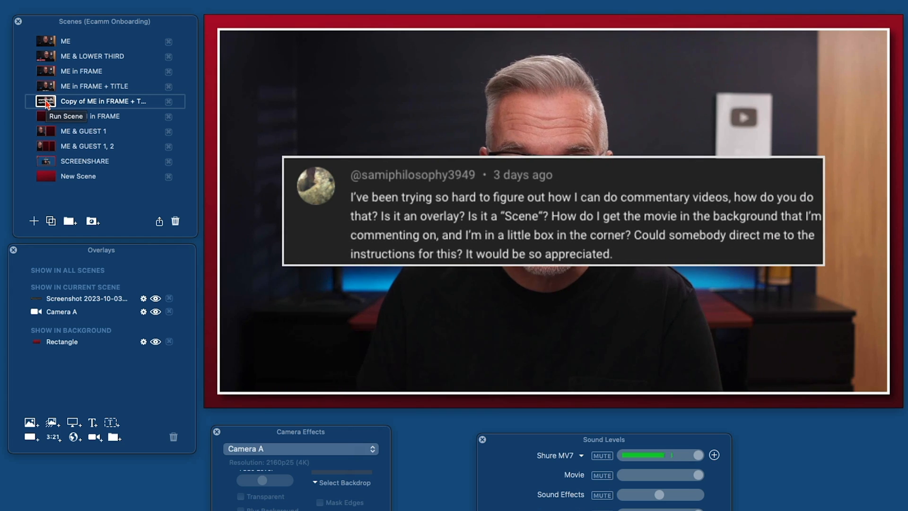
click(45, 74)
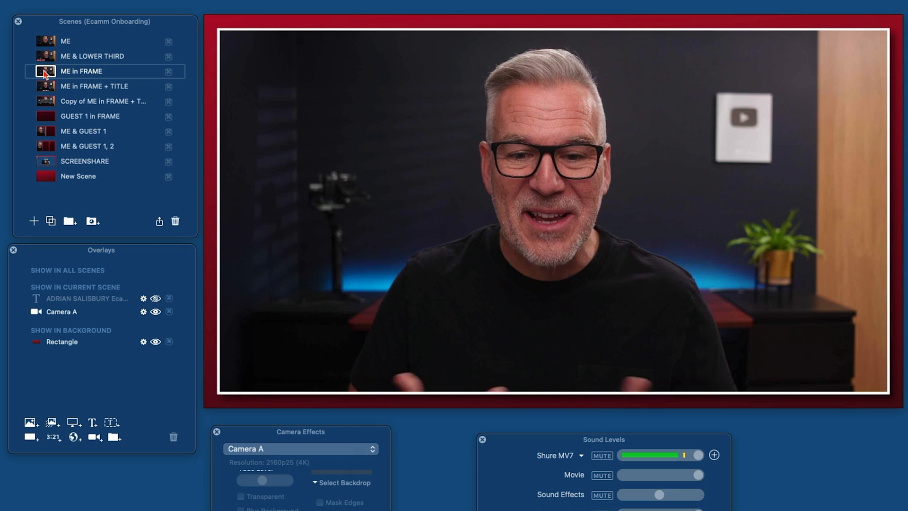
click(47, 102)
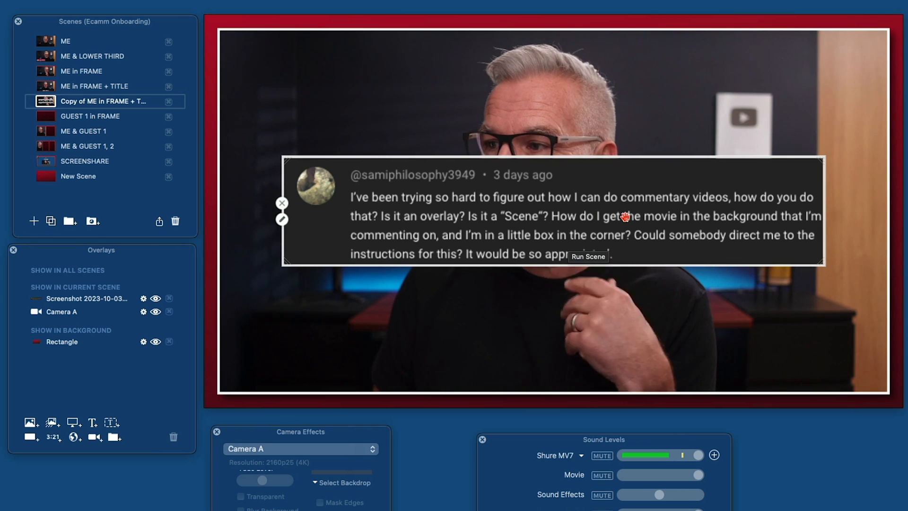
Step: Try replacing the comment screenshot with IMPACT Support Call.png from Pictures, scaled down and centred, and undo the replacement
click(281, 220)
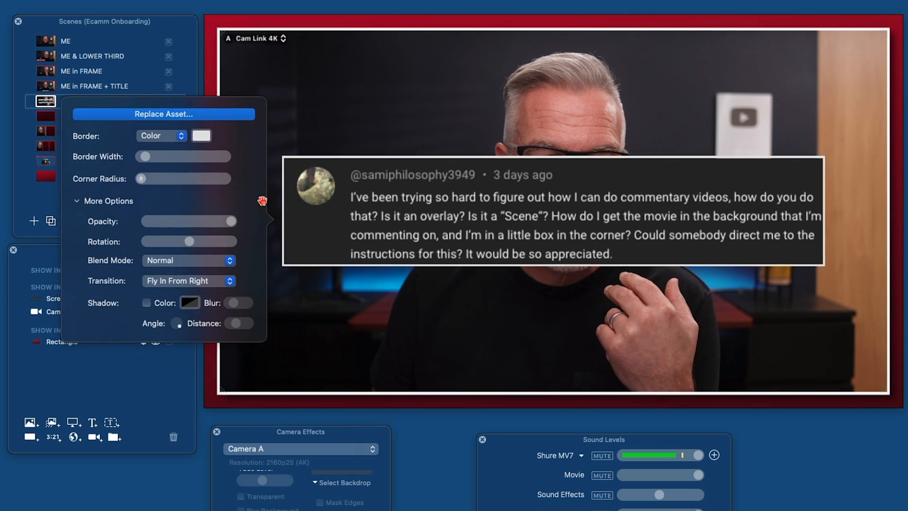
click(178, 114)
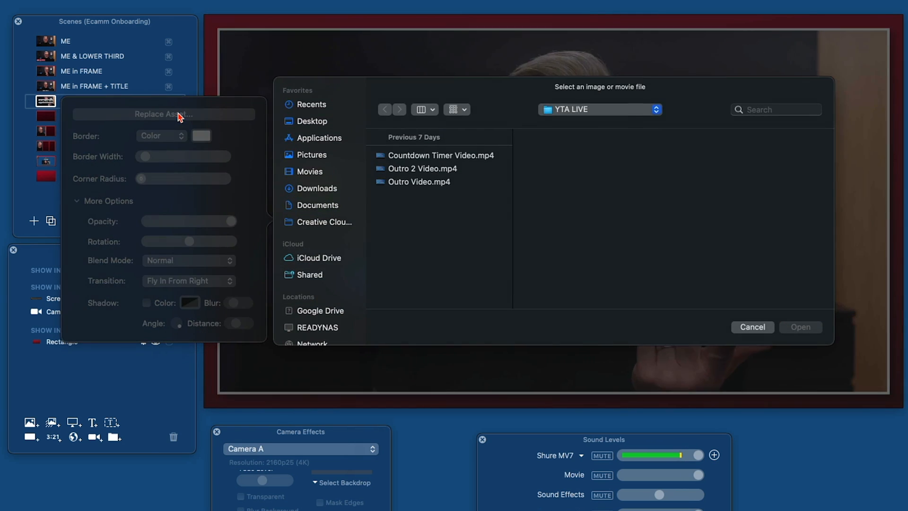
click(320, 158)
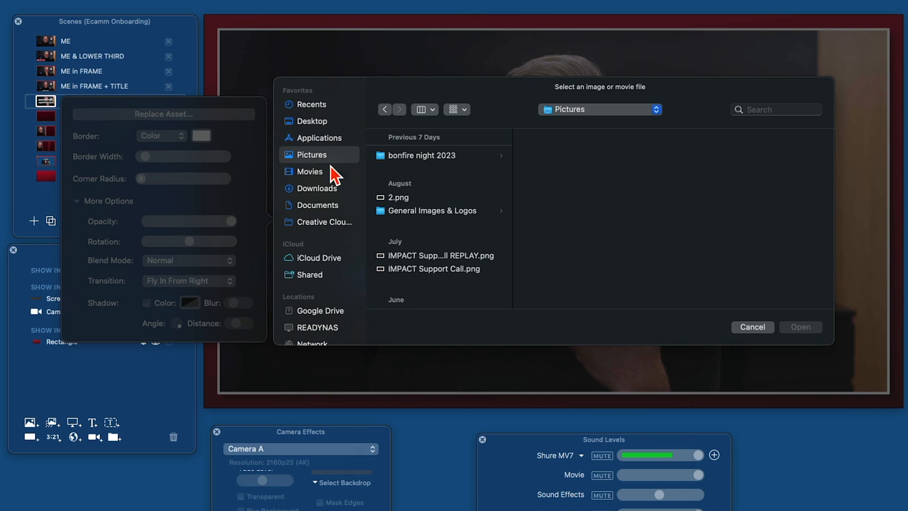
click(421, 269)
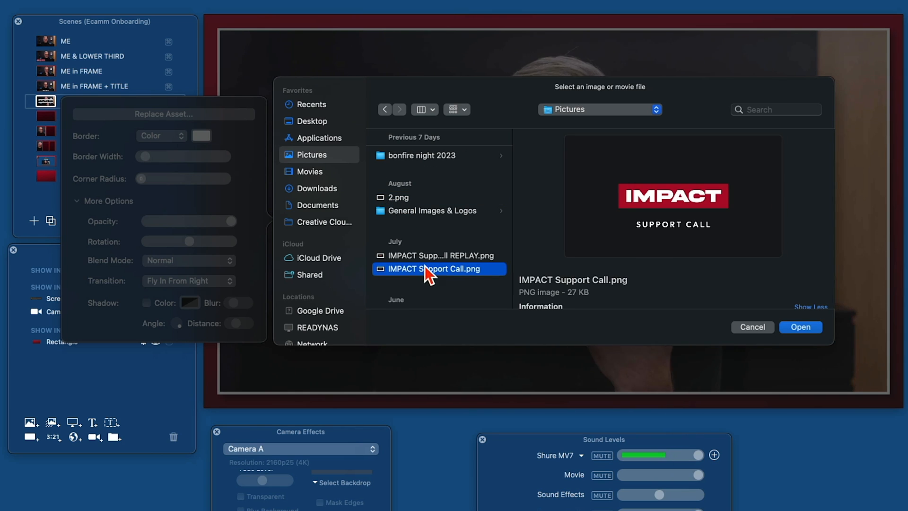
click(801, 331)
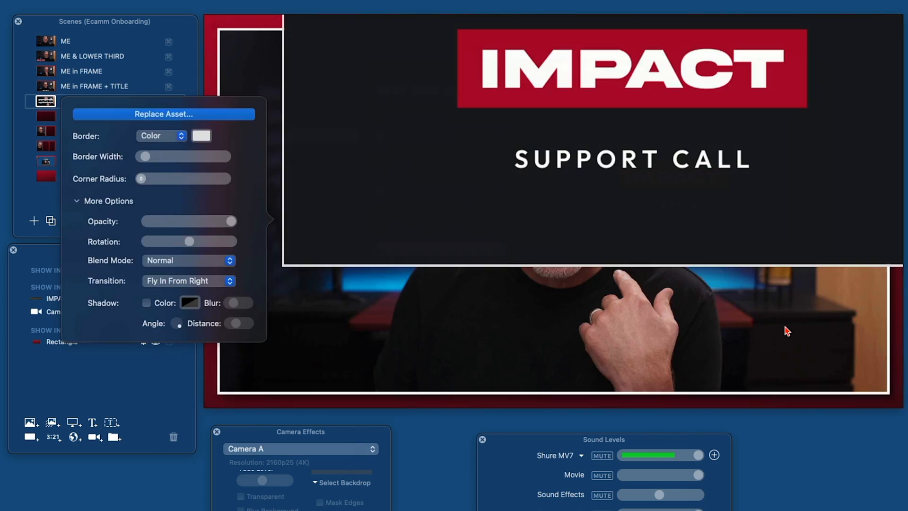
click(666, 258)
scroll(666, 258, down, 5)
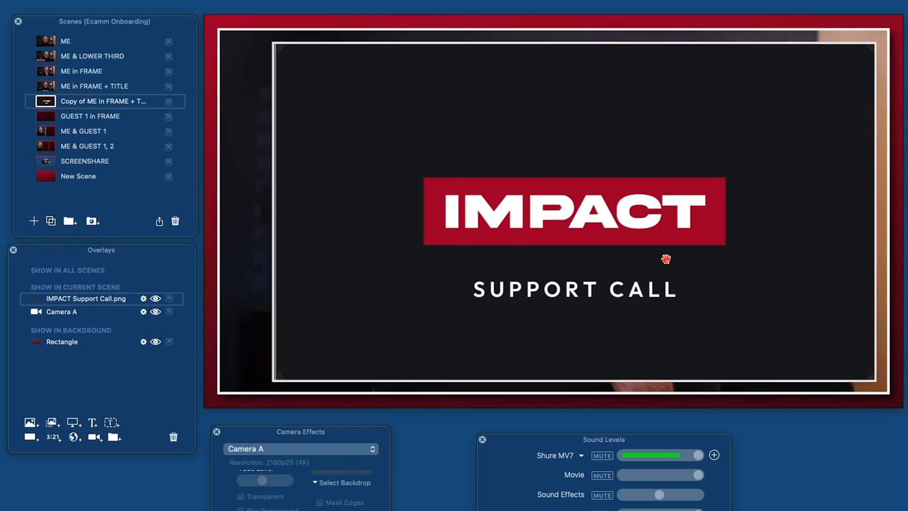
drag(664, 266, 599, 257)
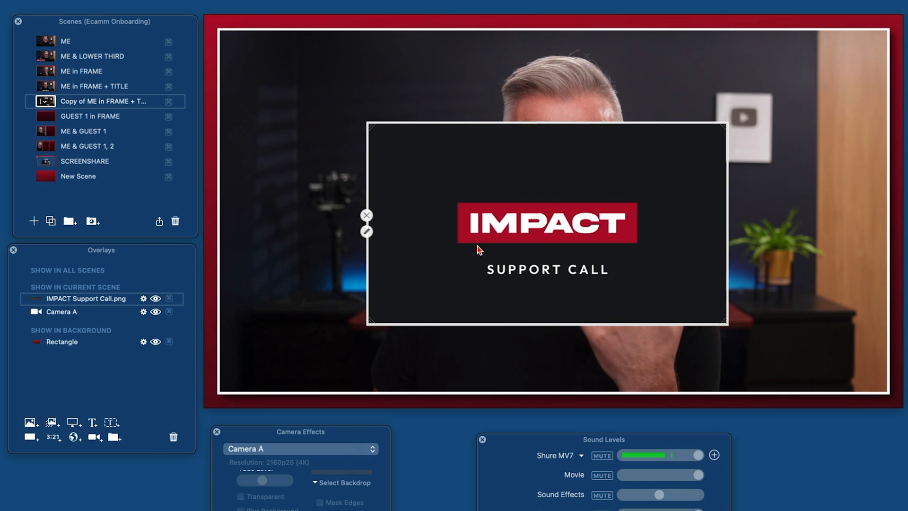
key(super+z)
Step: Enlarge the comment screenshot again and move it down towards the middle of the camera frame
scroll(445, 240, up, 5)
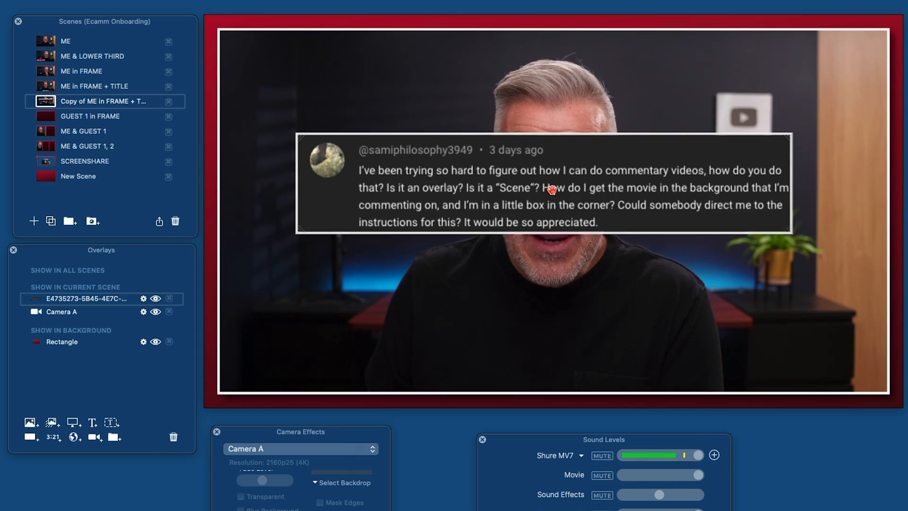
drag(552, 189, 542, 221)
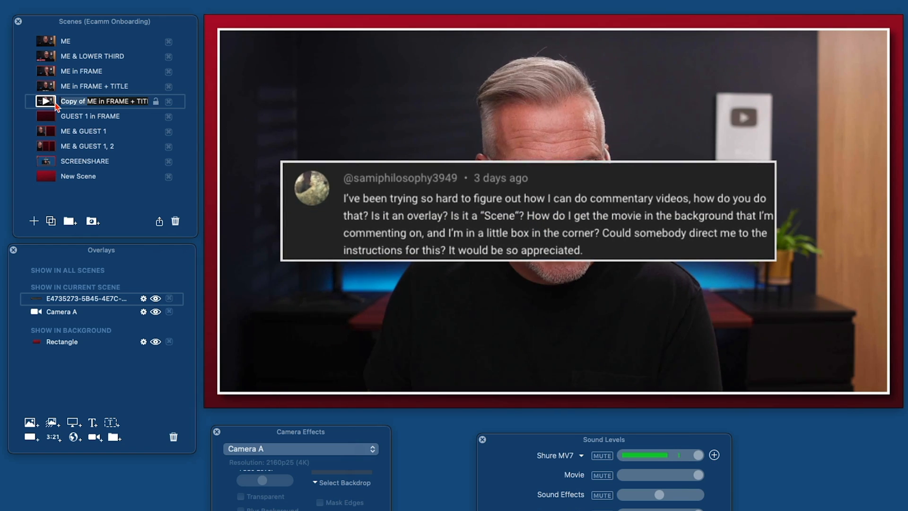
Step: Rename the copied scene as ME in FRAME + IMAGE
key(BackSpace)
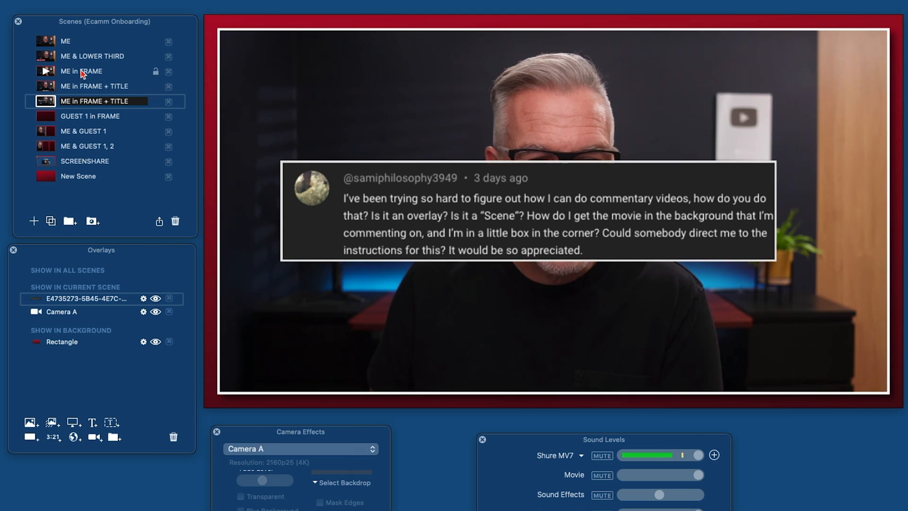
double_click(115, 101)
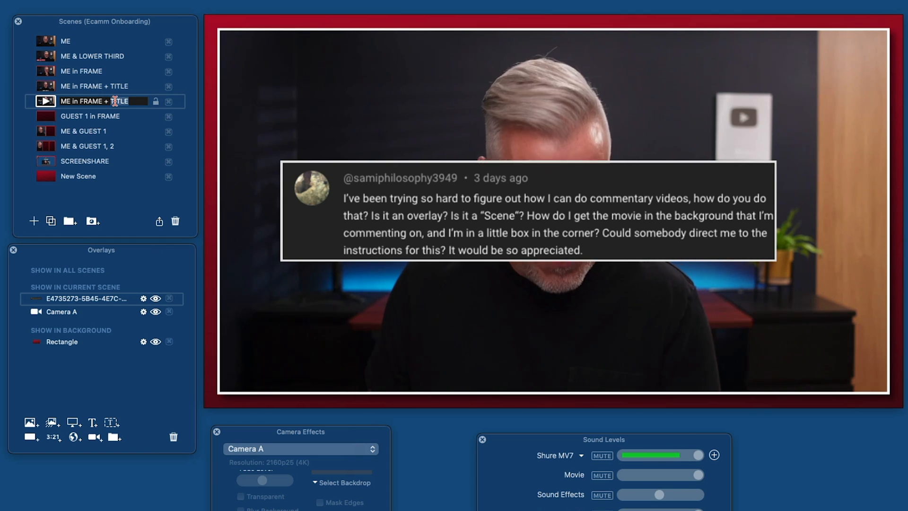
text(IMAGE)
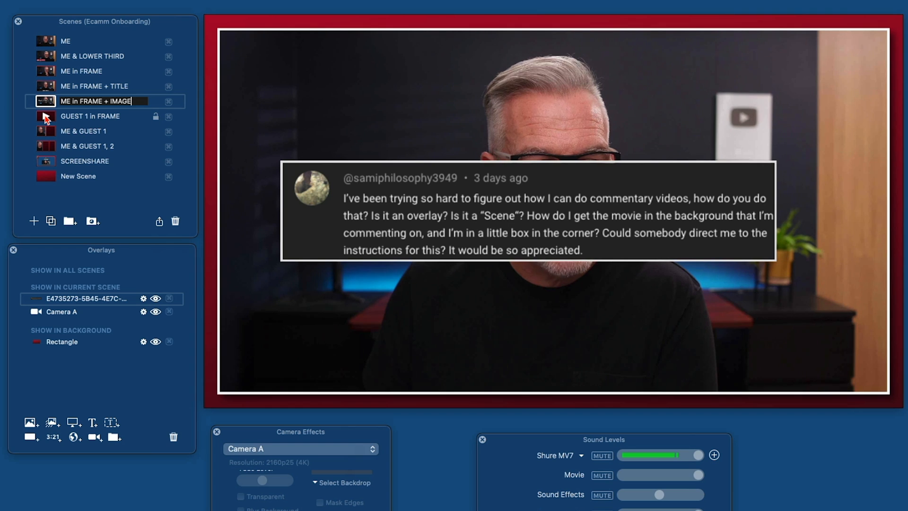
Step: Switch to the ME scene and make a video clip its main source in place of the camera
click(46, 41)
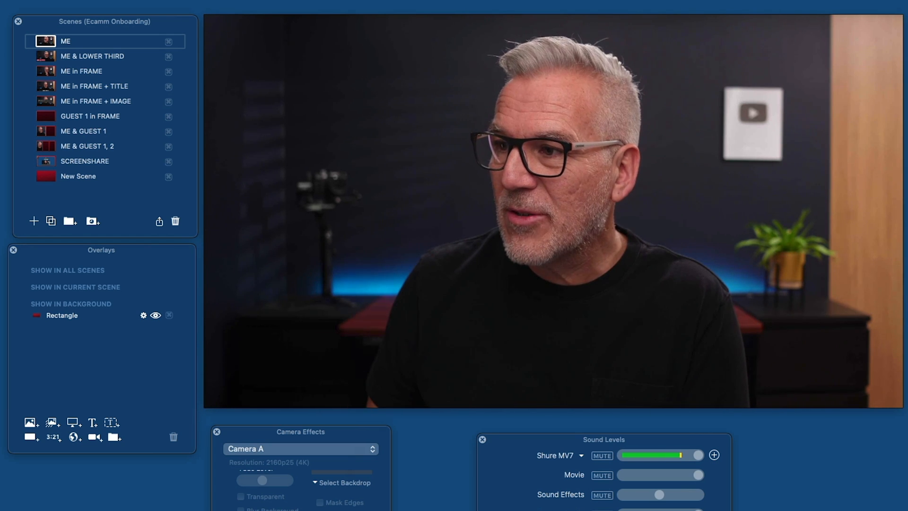
mouse_move(527, 186)
mouse_down()
mouse_move(488, 153)
mouse_move(521, 170)
mouse_up()
click(511, 272)
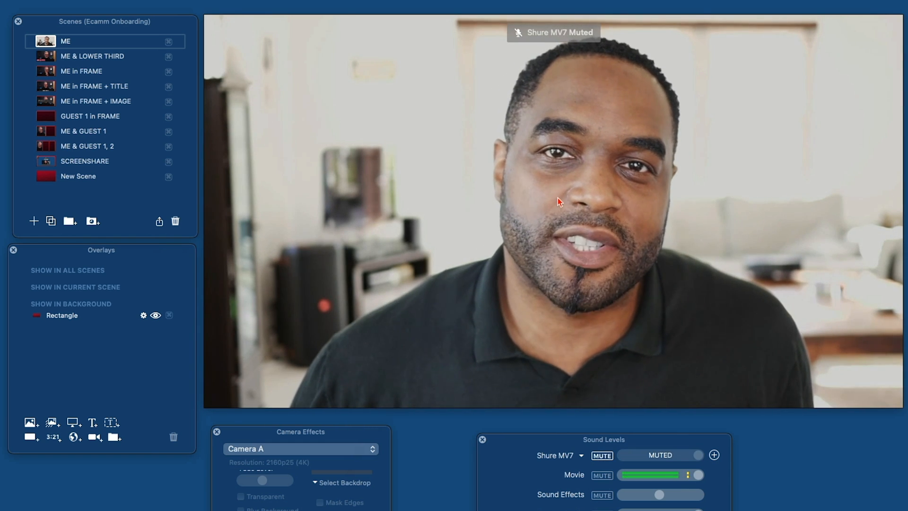
mouse_move(634, 299)
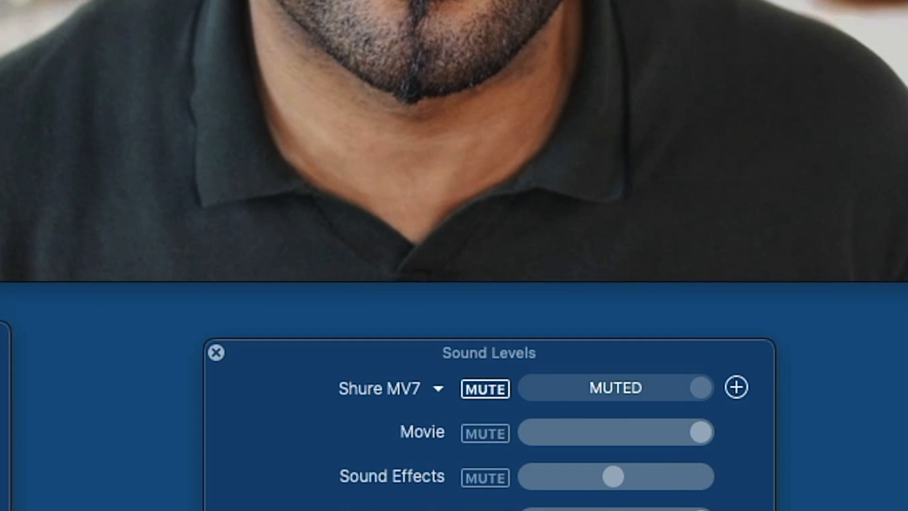
Step: Switch between ME & LOWER THIRD, the ME video scene and ME in FRAME to check the microphone muting during video playback
click(46, 57)
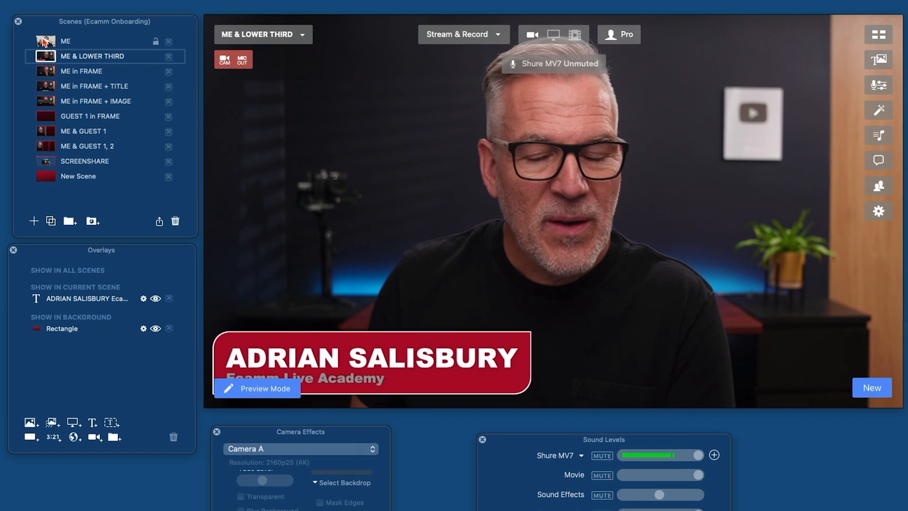
click(43, 41)
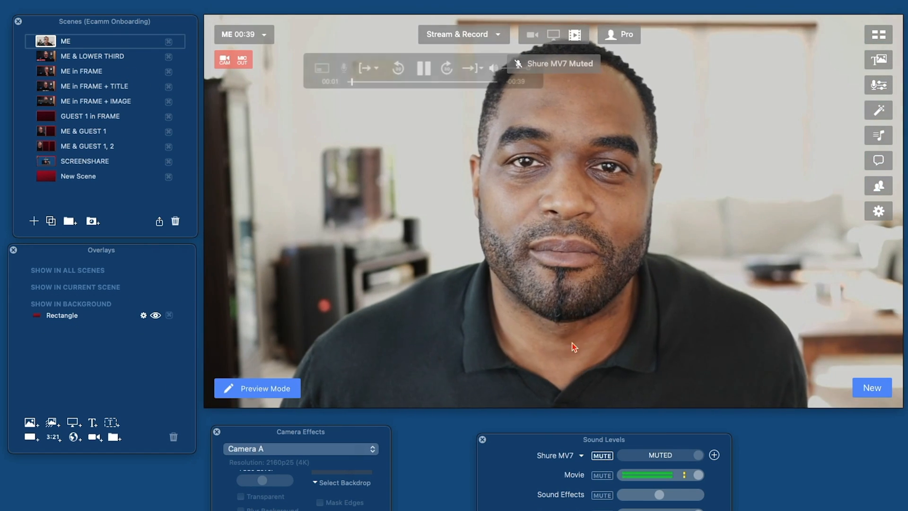
click(423, 69)
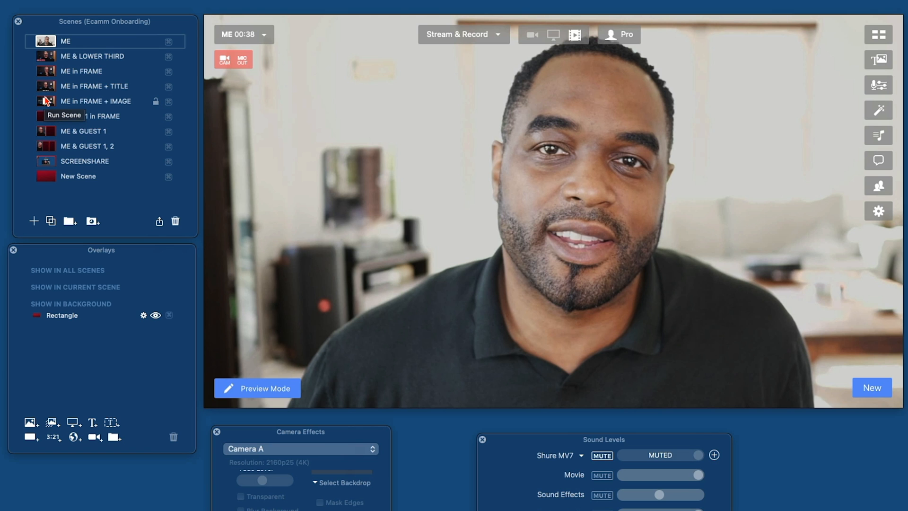
click(45, 72)
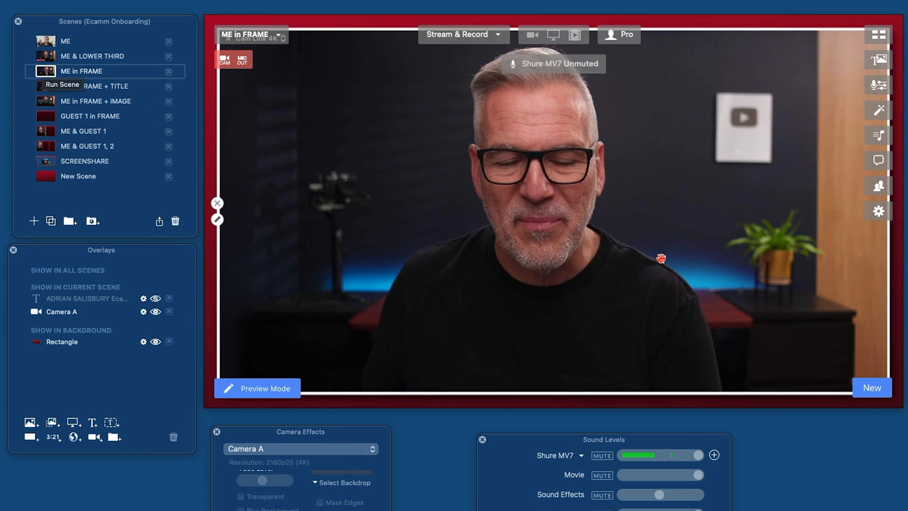
Step: Rename the ME scene as VIDEO and move it below SCREENSHARE in the scene list
double_click(65, 41)
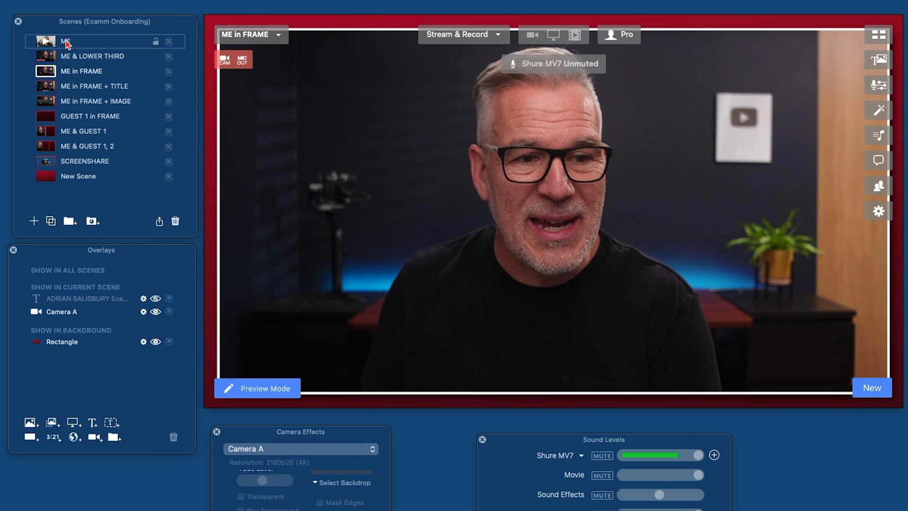
text(VIDEO)
key(Return)
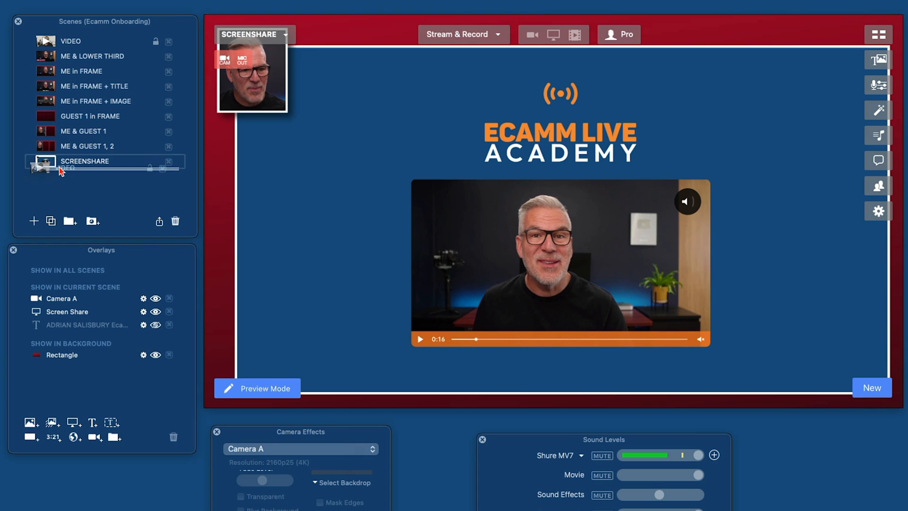
drag(61, 172, 62, 173)
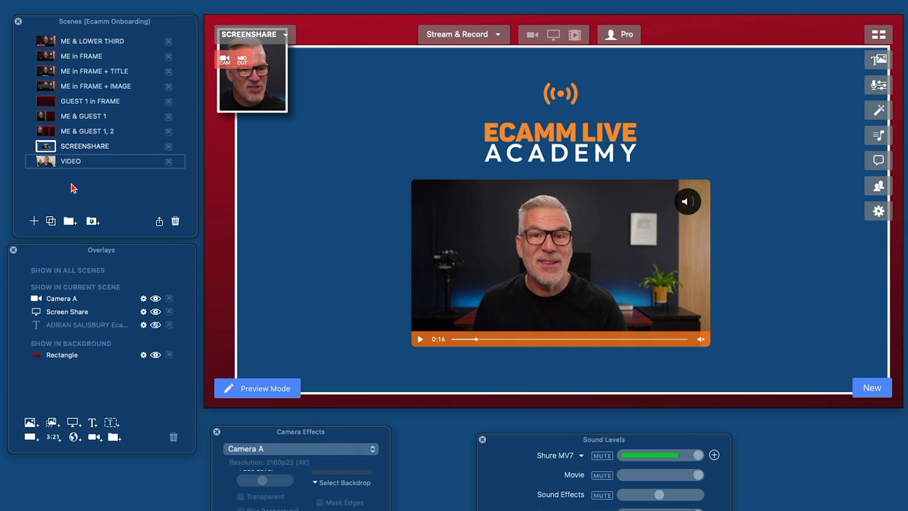
Step: Run through the scenes in order from ME & LOWER THIRD to SCREENSHARE to preview their layouts and transitions
click(45, 42)
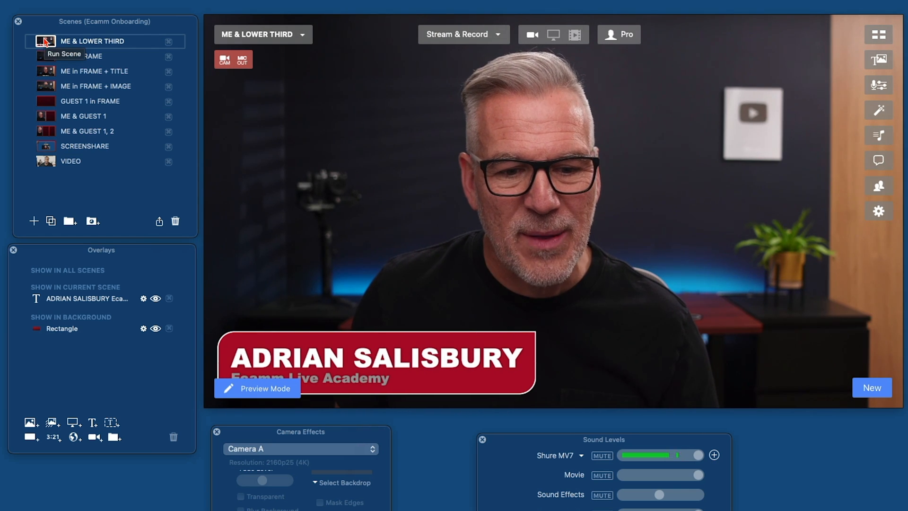
click(45, 57)
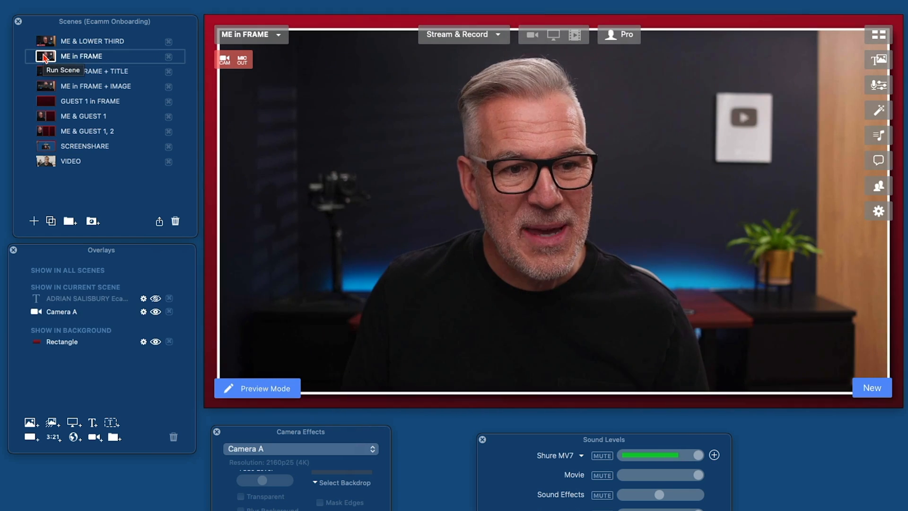
click(45, 72)
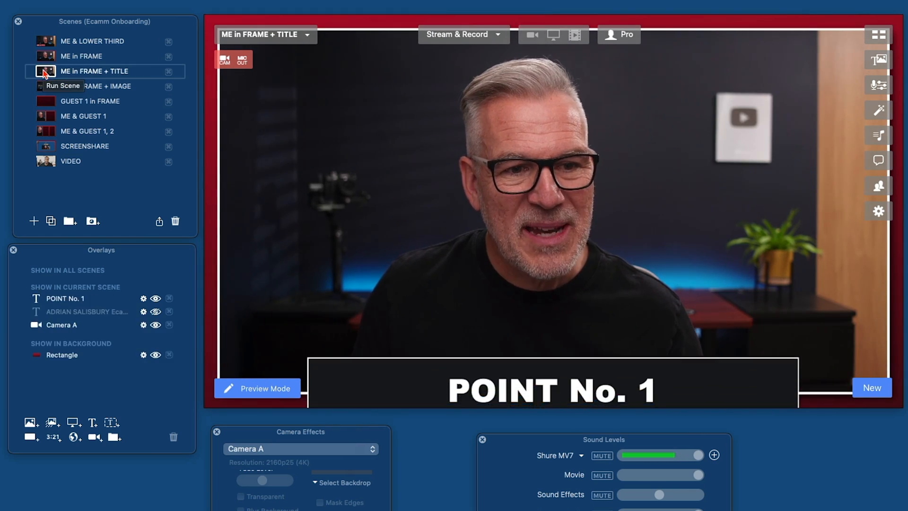
click(45, 87)
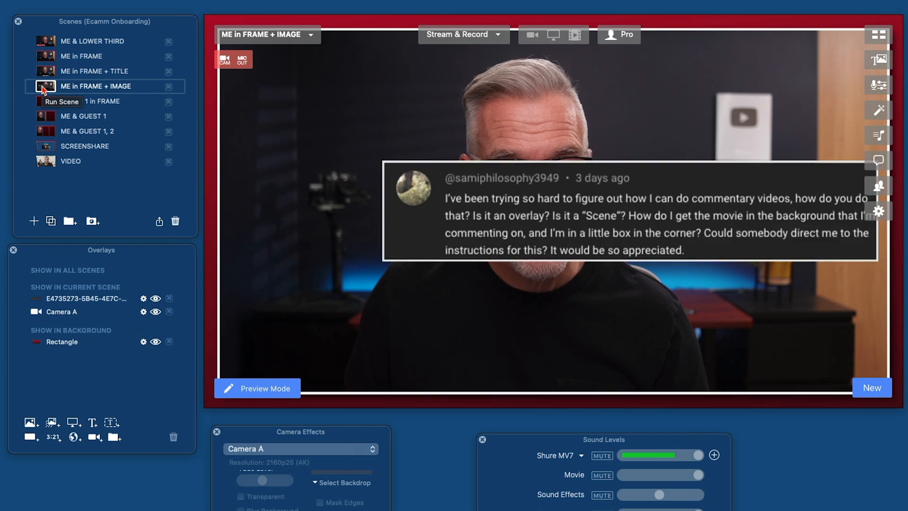
click(46, 101)
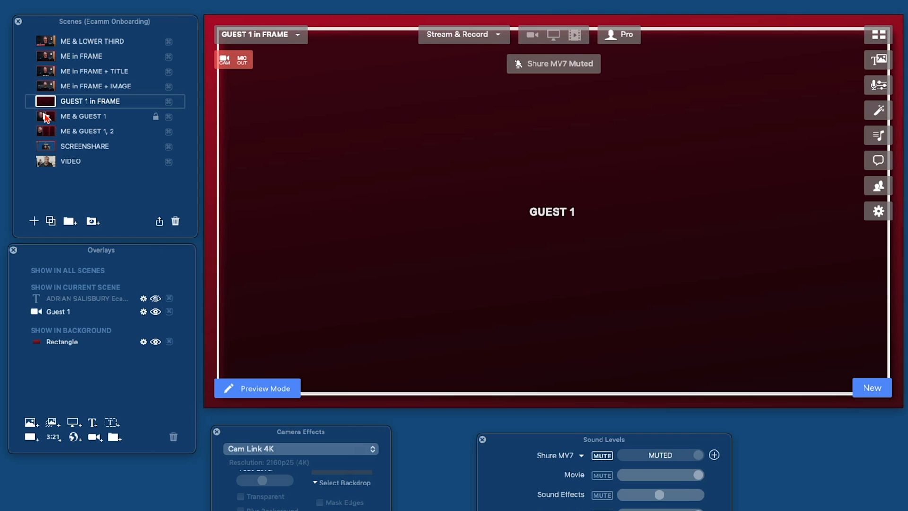
click(46, 117)
click(46, 132)
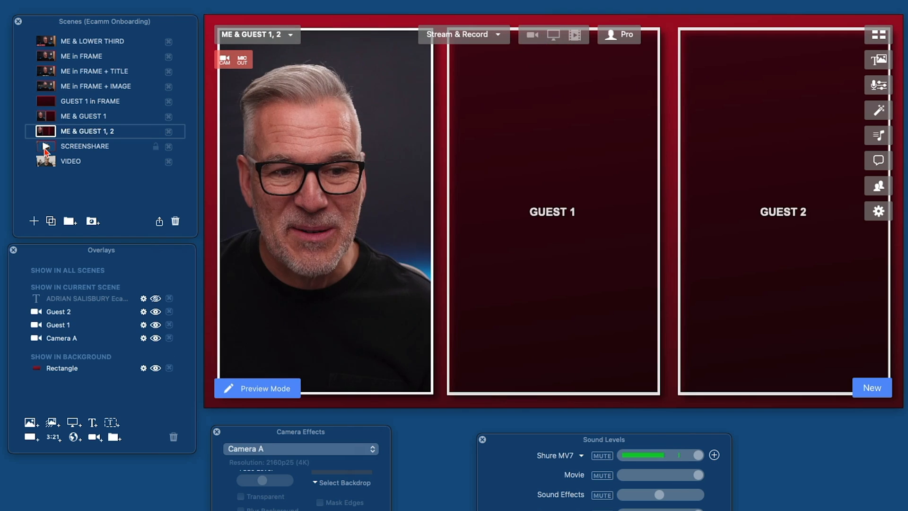
click(46, 147)
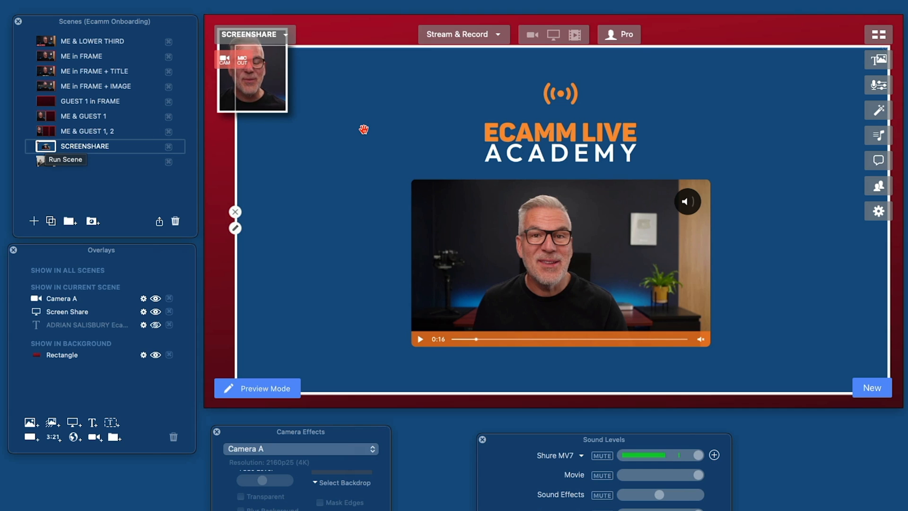
Step: Review the source choices for the SCREENSHARE scene's screen share overlay, keeping Google Chrome as the source
click(235, 229)
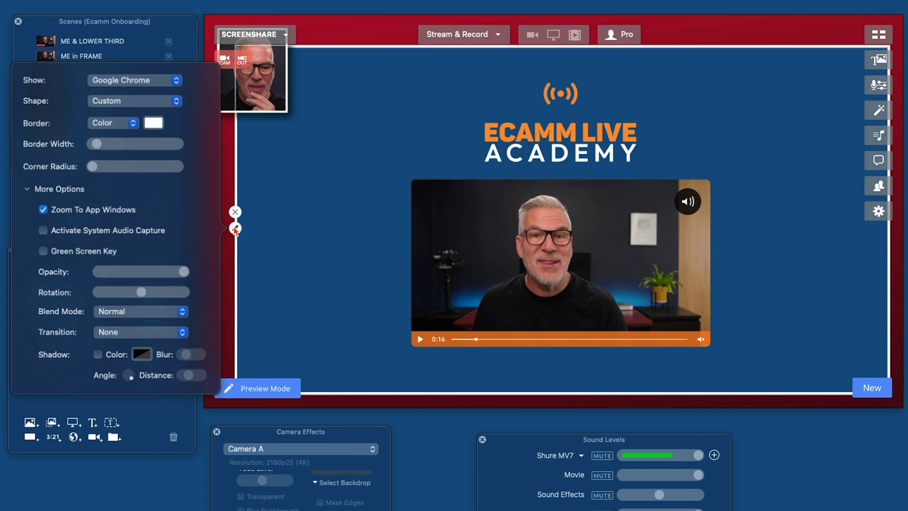
click(120, 83)
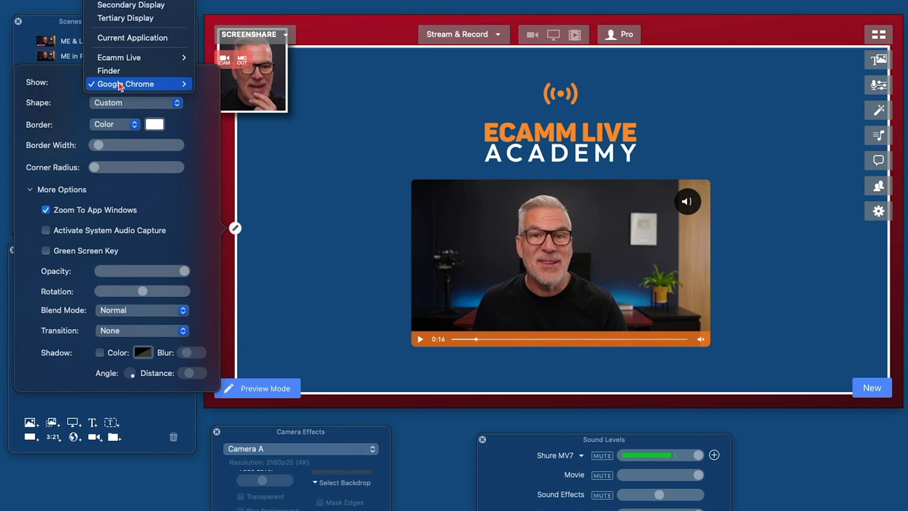
click(54, 86)
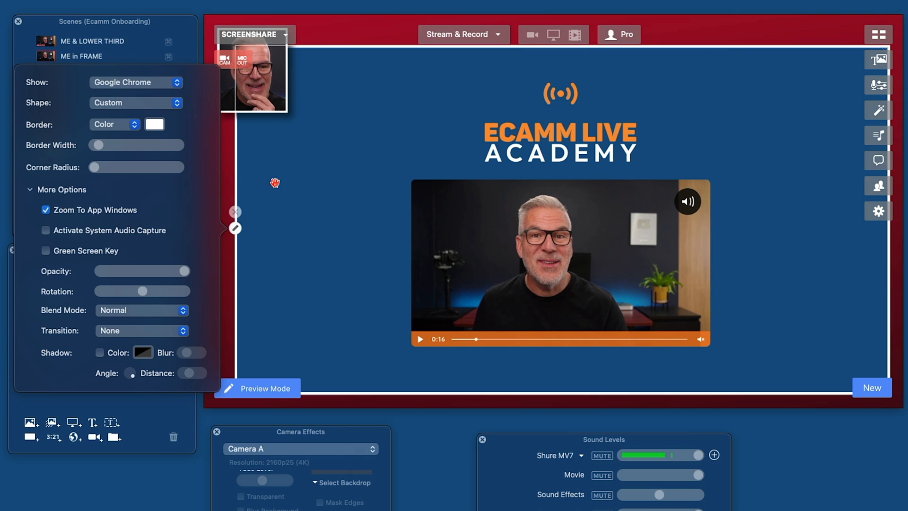
click(317, 246)
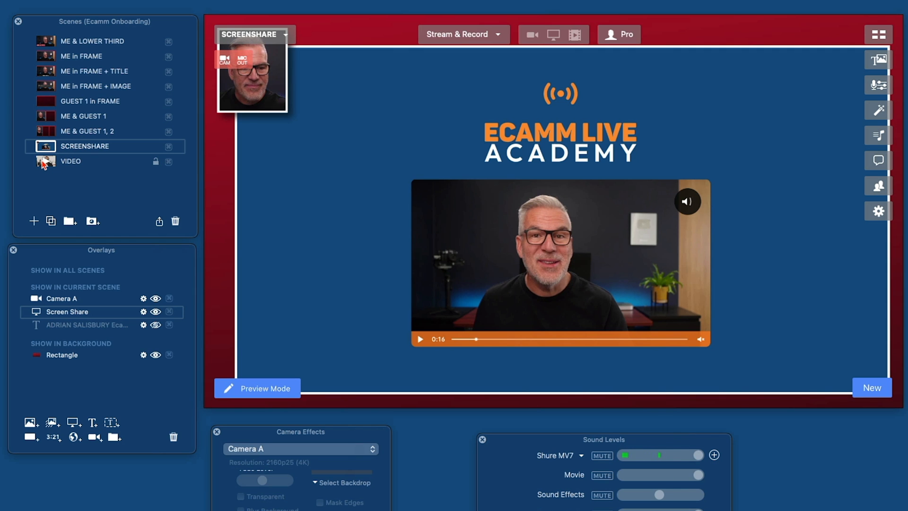
click(47, 56)
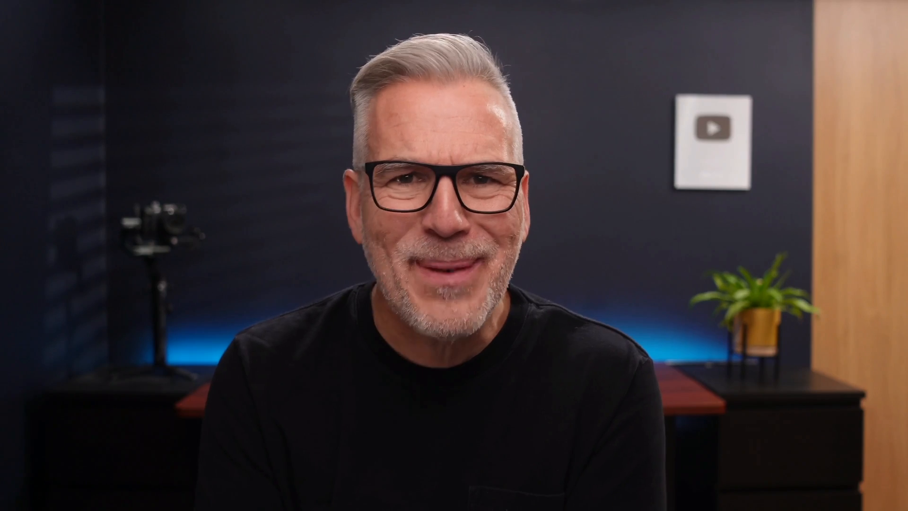